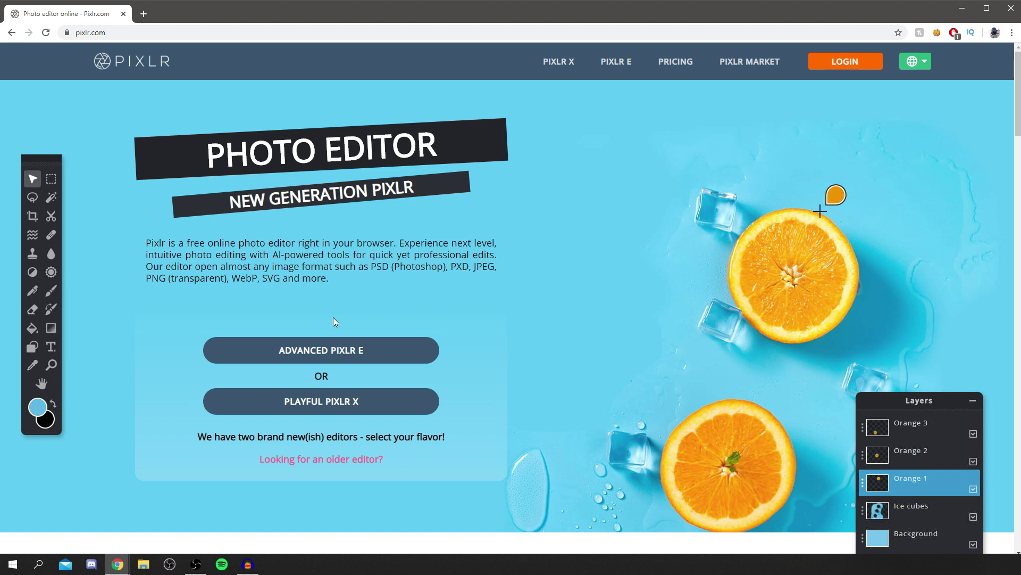
# - Open the Pixlr E advanced editor from the Pixlr homepage
pyautogui.click(305, 355)
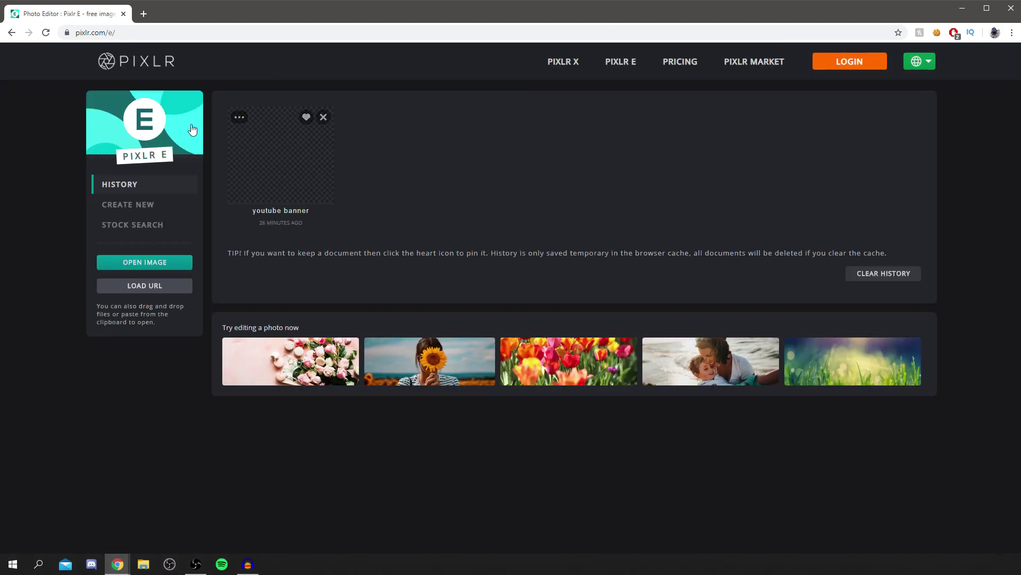
# - Clear the saved document history and begin setting up a new image
pyautogui.click(862, 276)
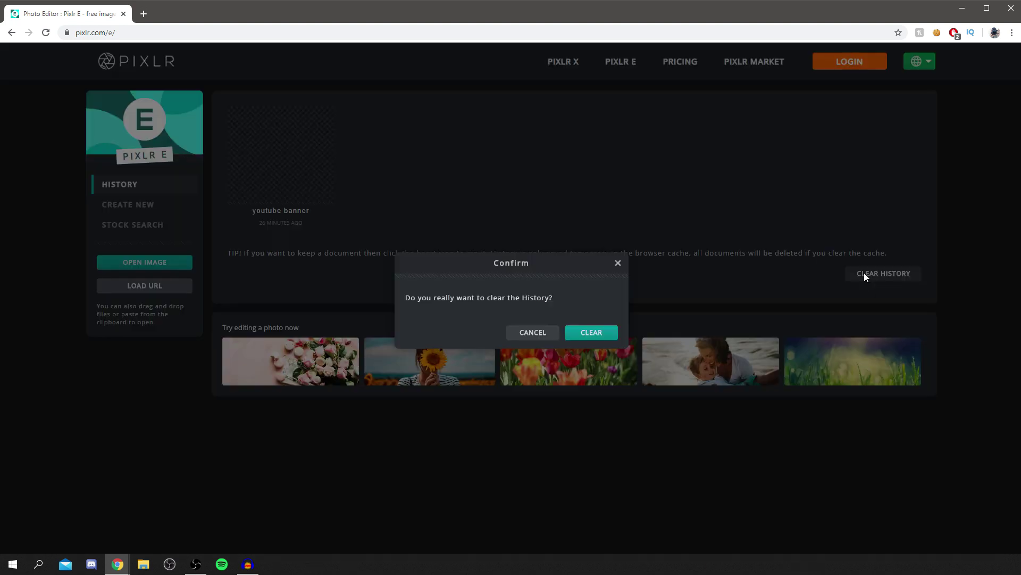
pyautogui.click(592, 332)
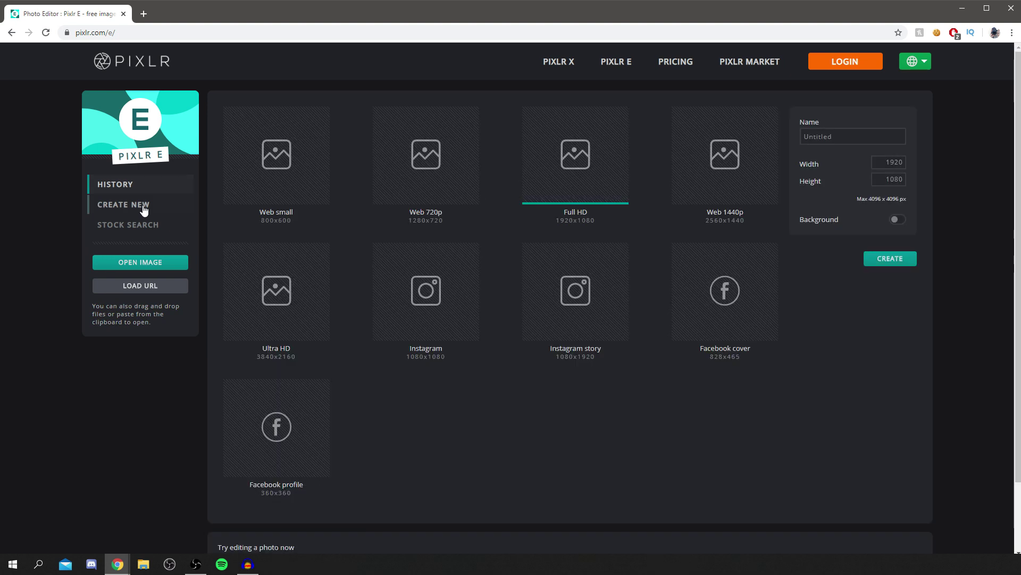
pyautogui.click(142, 205)
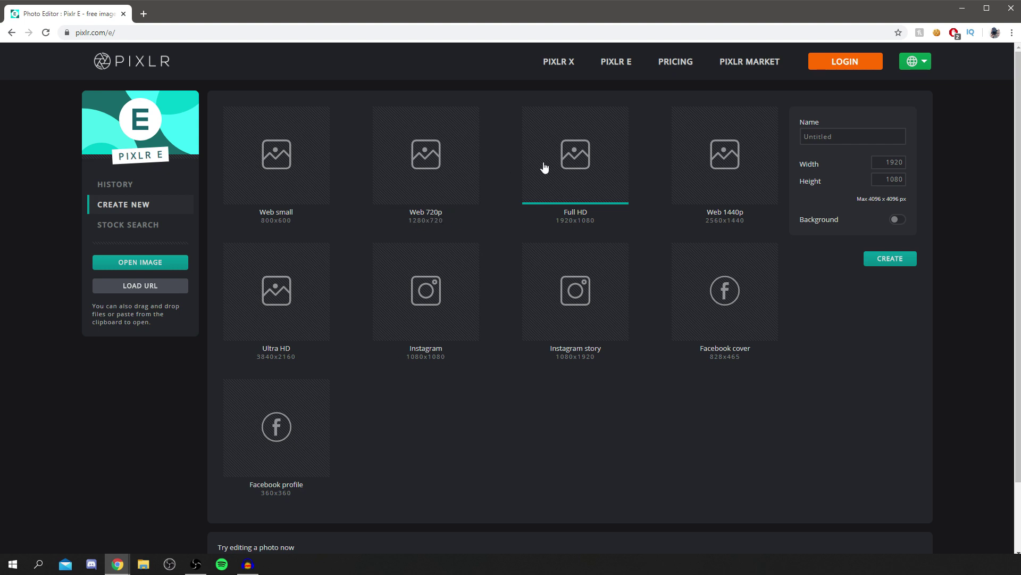
# - Name the new image YouTube Banner and set it to 2560 × 1440
pyautogui.click(847, 135)
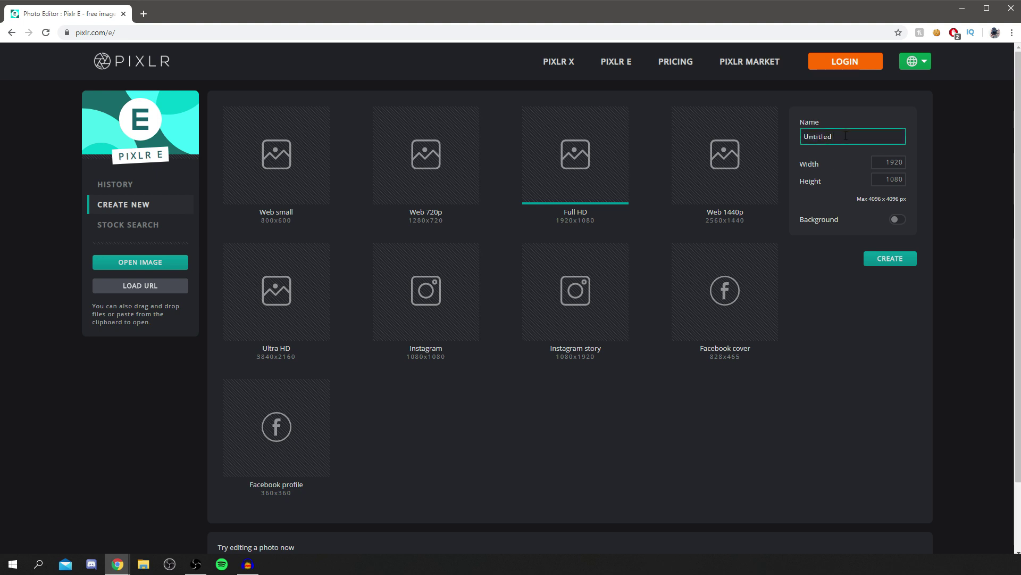
pyautogui.hotkey('ctrl', 'a')
pyautogui.write('Y')
pyautogui.click(890, 162)
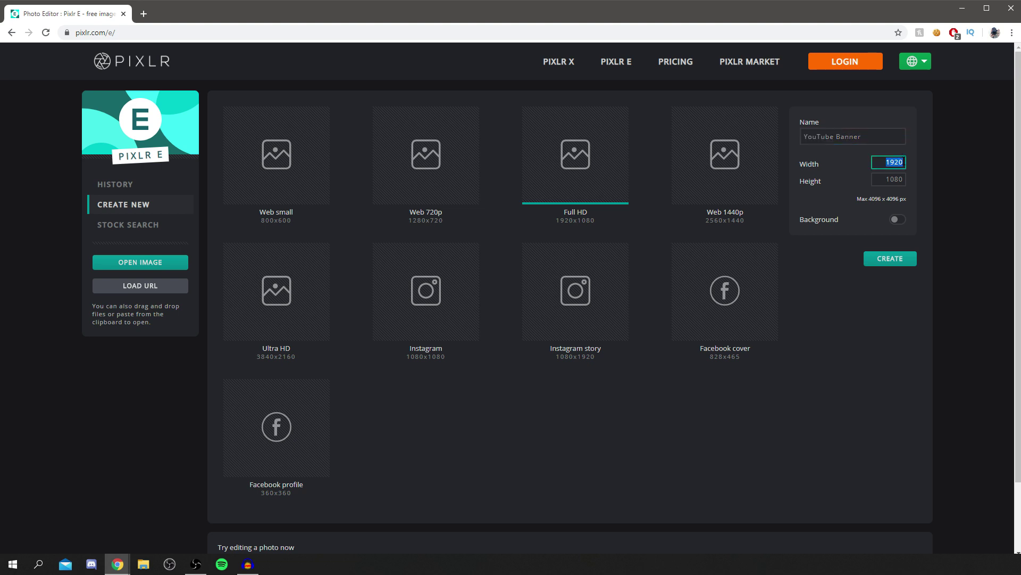
pyautogui.write('256')
pyautogui.click(899, 179)
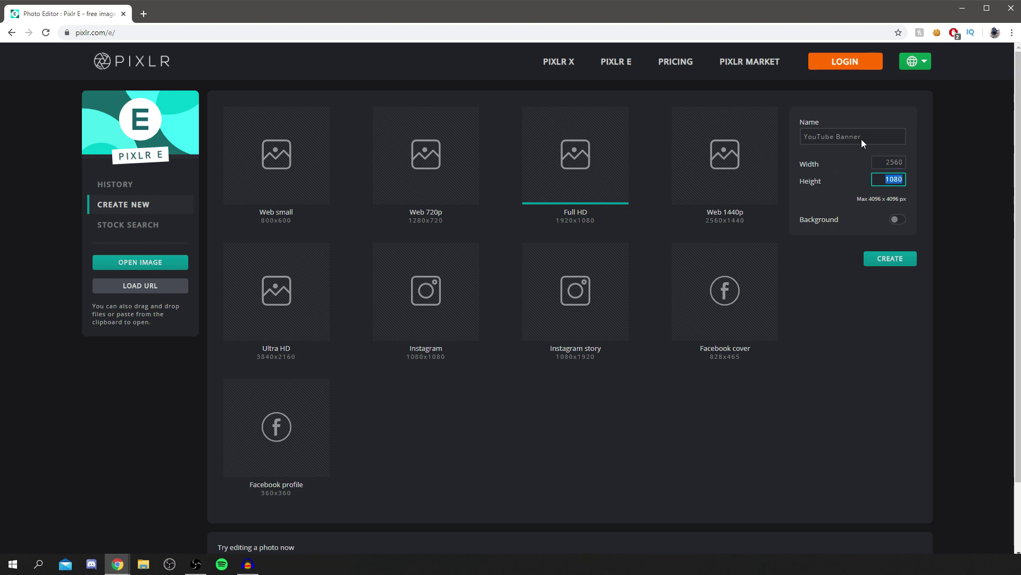
pyautogui.write('1440')
# - Leave the background colour off and create the transparent image
pyautogui.click(896, 220)
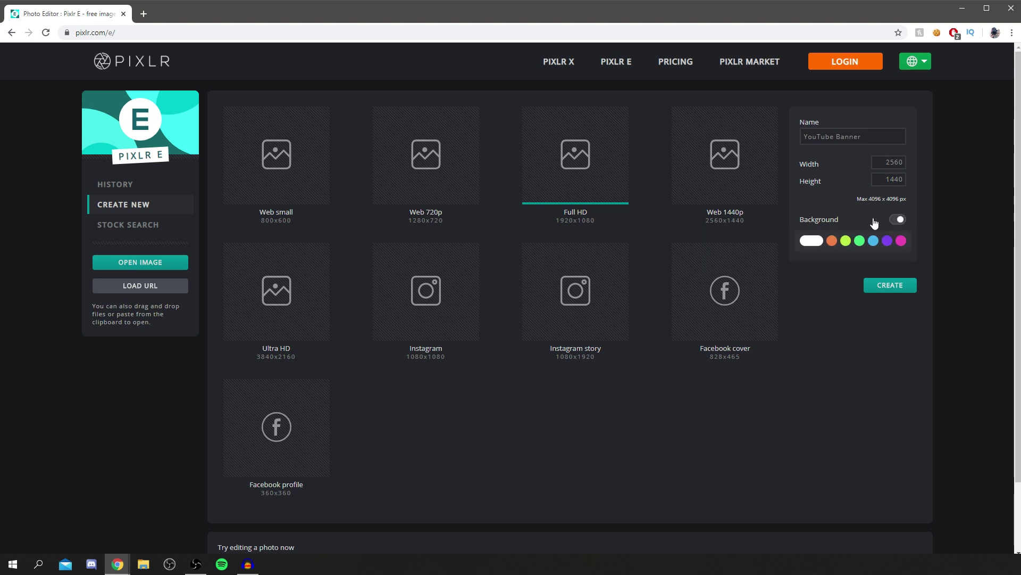
pyautogui.click(831, 241)
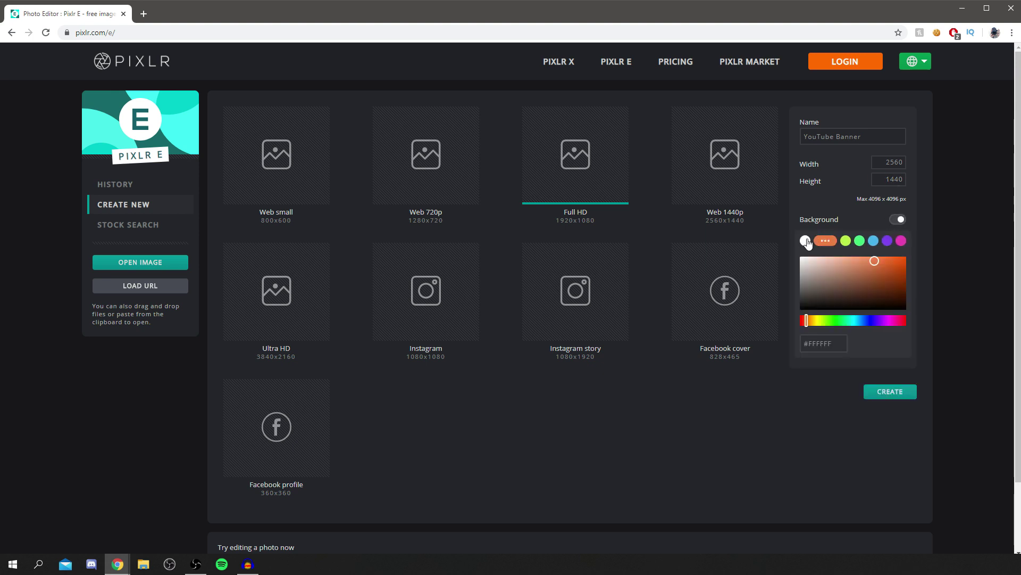
pyautogui.click(897, 219)
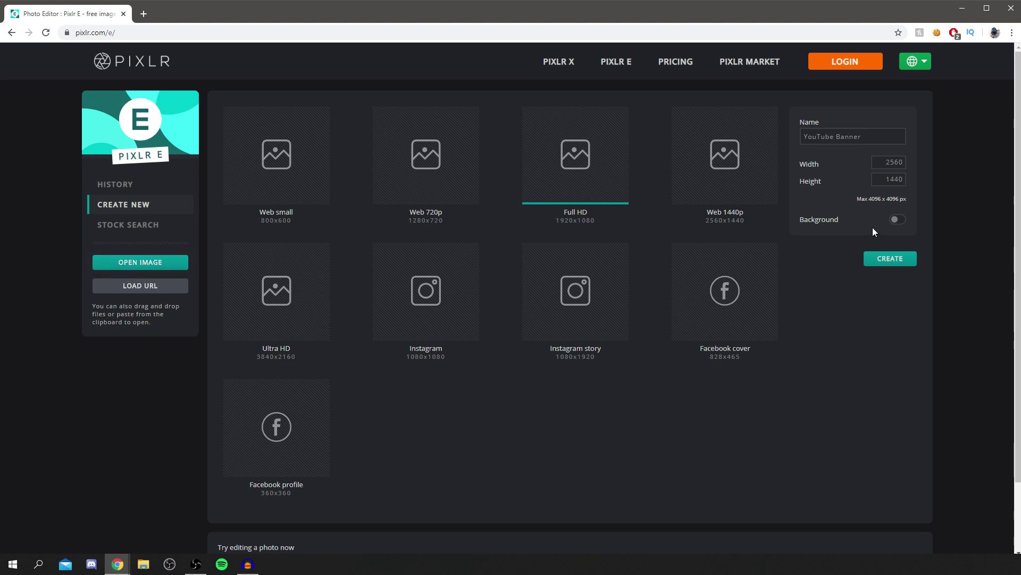
pyautogui.click(890, 258)
# - Zoom the blank banner canvas in and out, then open a new browser tab
pyautogui.scroll(-3, 335, 276)
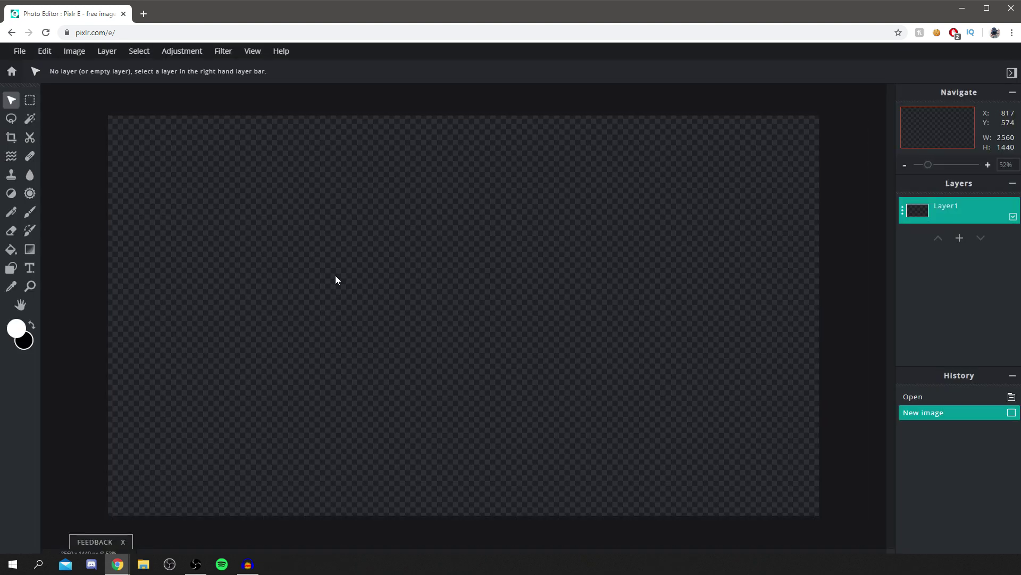
pyautogui.scroll(4, 338, 275)
pyautogui.scroll(-3, 339, 276)
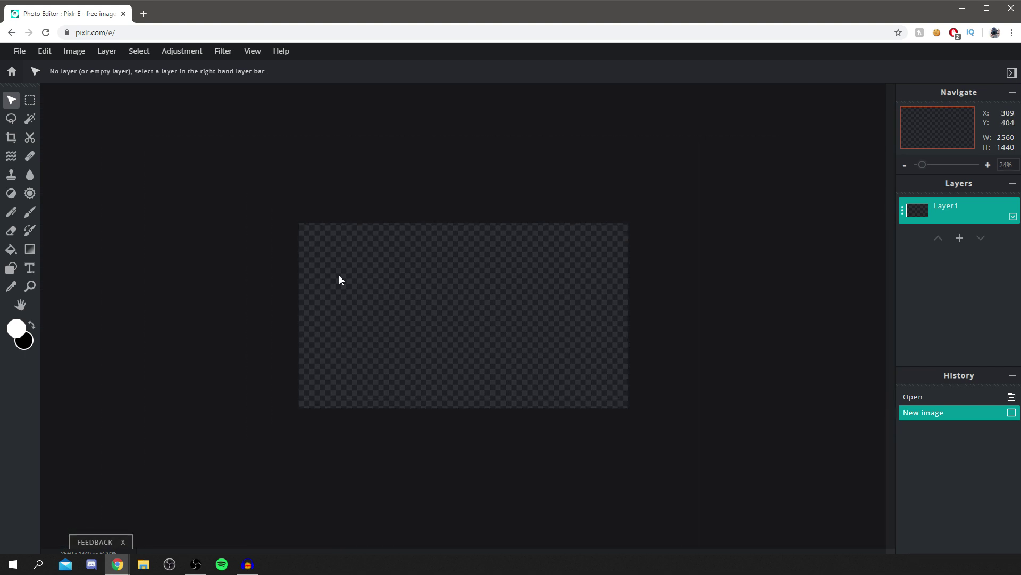
pyautogui.scroll(3, 340, 275)
pyautogui.scroll(-4, 339, 276)
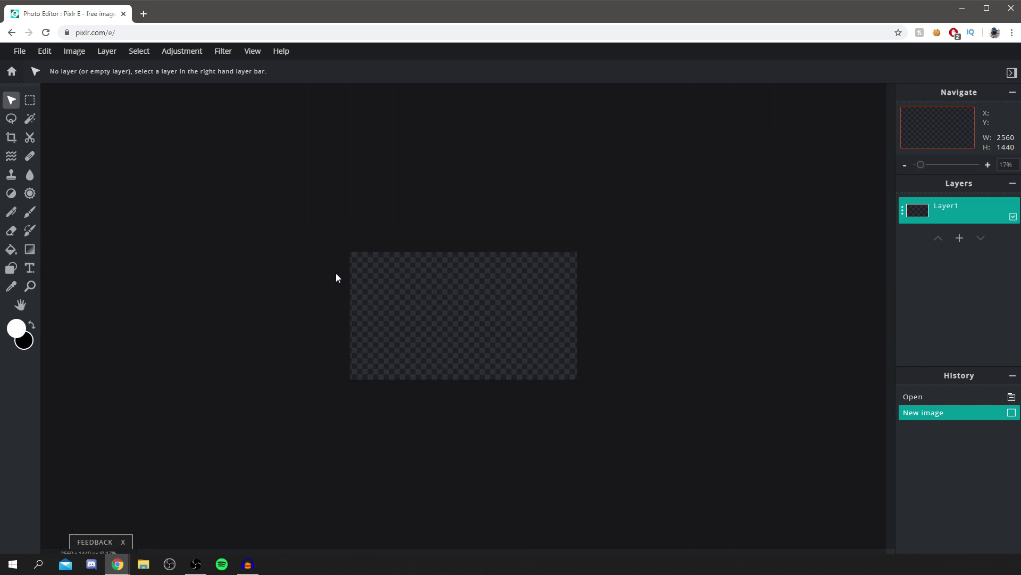
pyautogui.scroll(3, 281, 246)
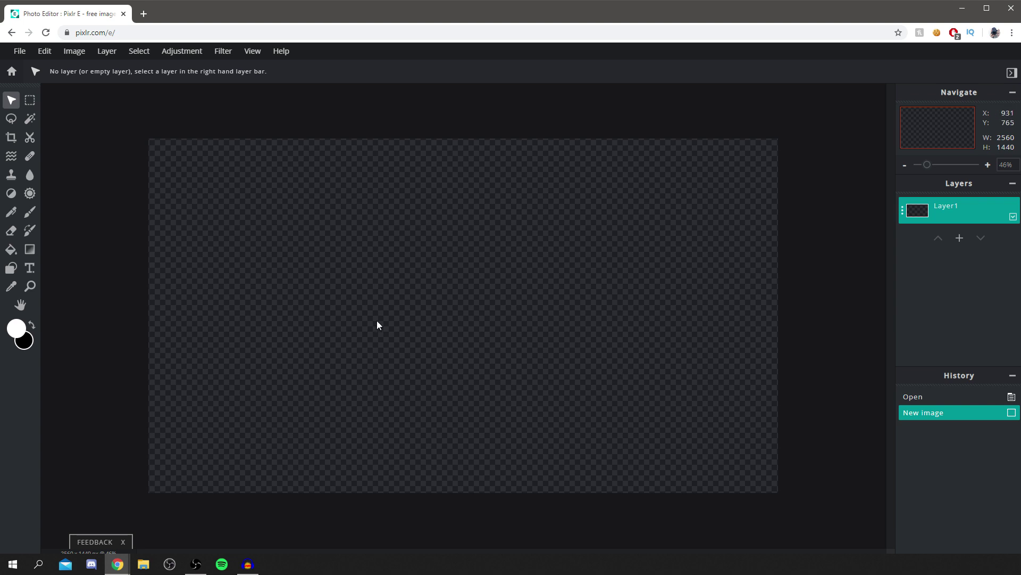
pyautogui.click(143, 13)
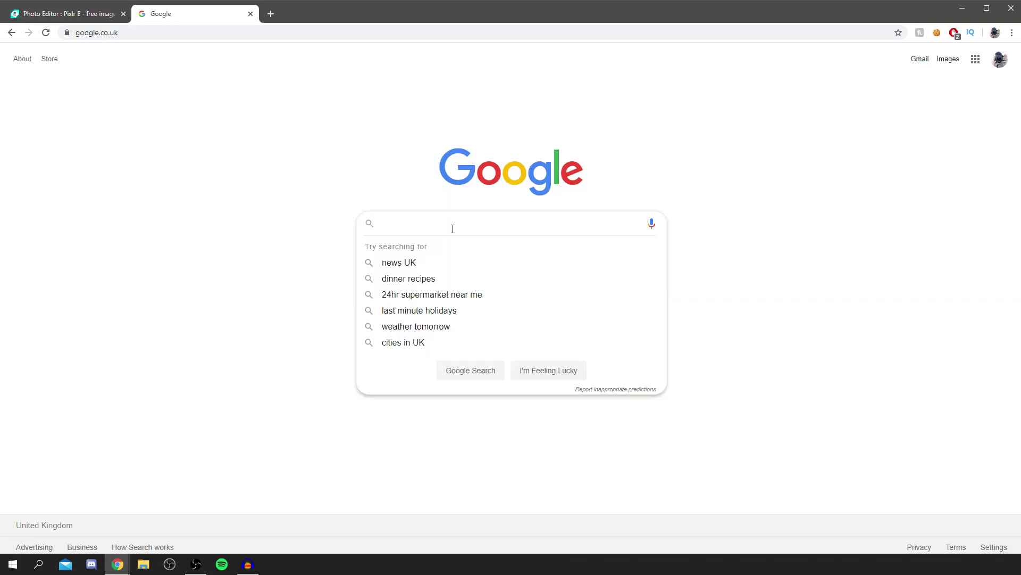
# - Search Google Images for 'youtube banner template'
pyautogui.write('youtube banner temp')
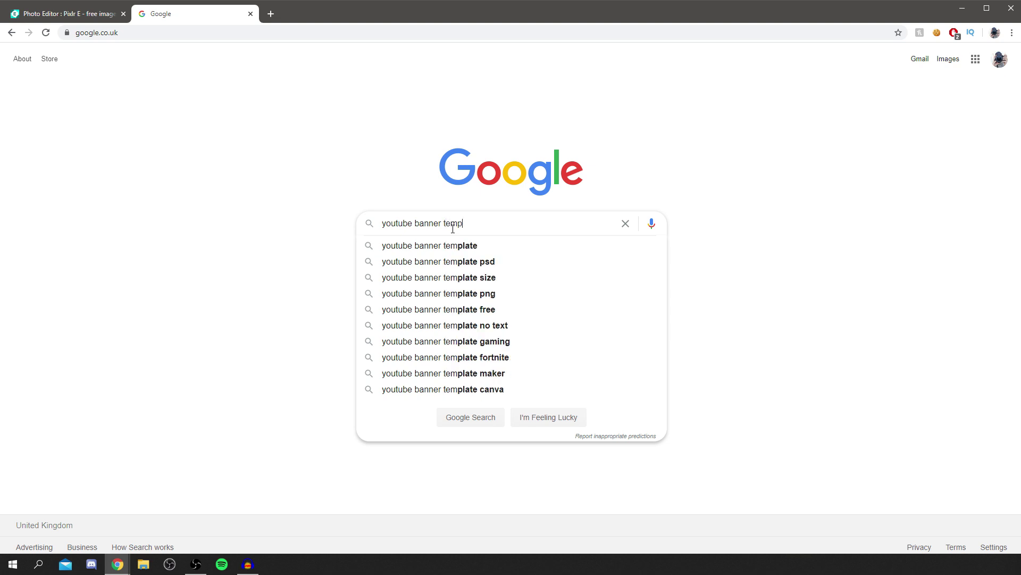
pyautogui.write('late')
pyautogui.press('Return')
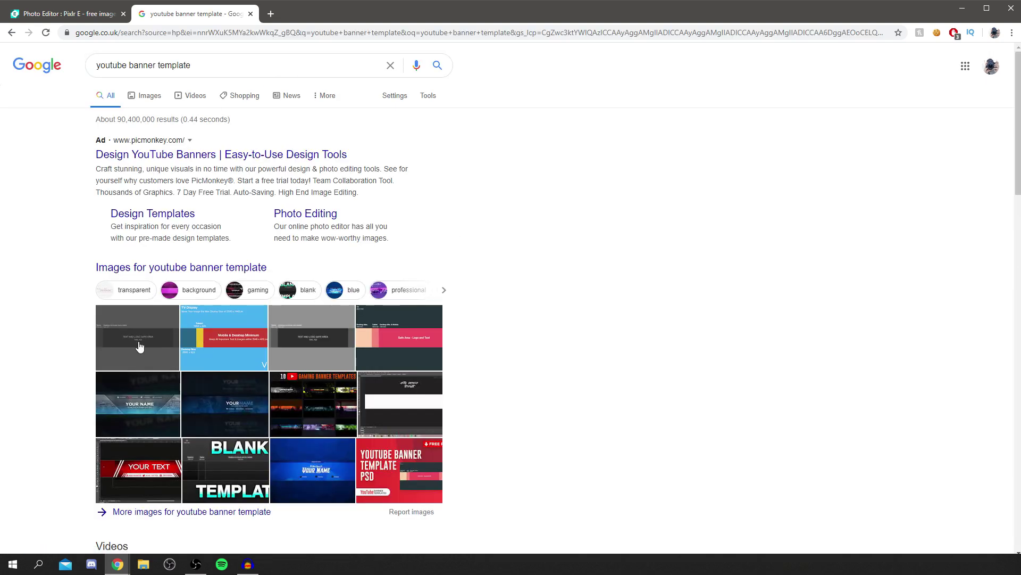
pyautogui.click(140, 346)
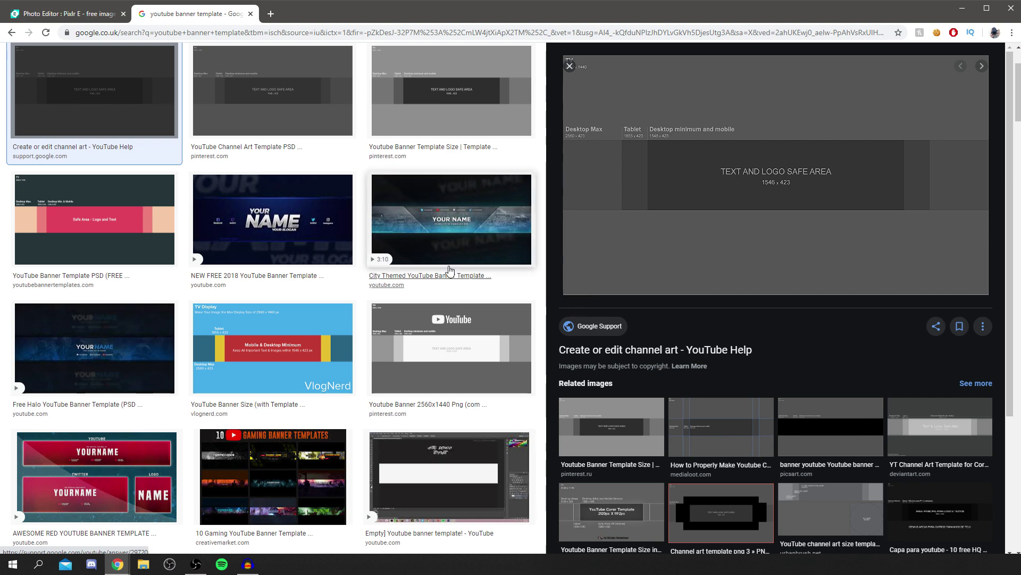
# - Save the YouTube Channel Art Template image and return to the Pixlr tab
pyautogui.scroll(2, 219, 176)
pyautogui.click(290, 209)
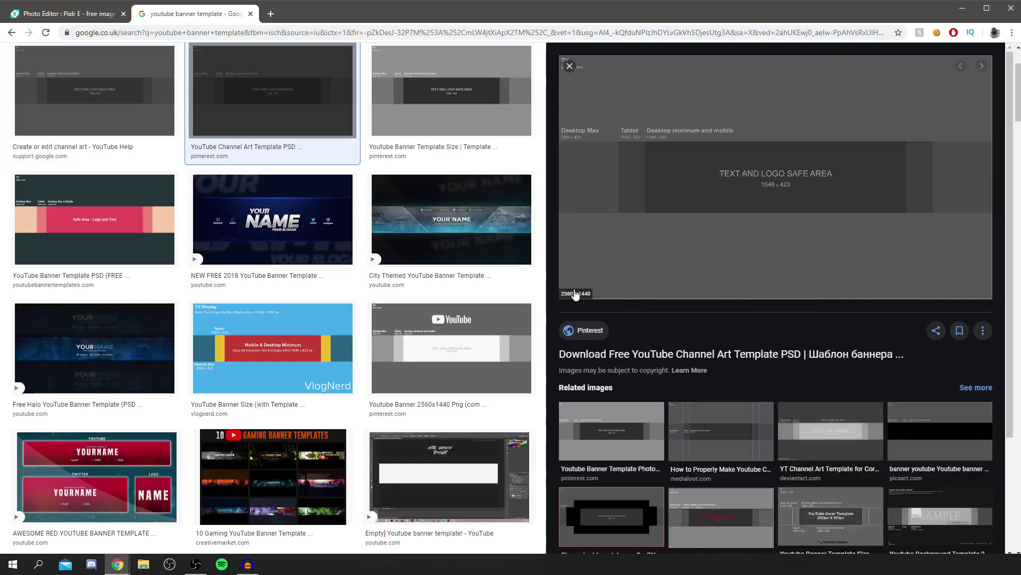
pyautogui.rightClick(695, 142)
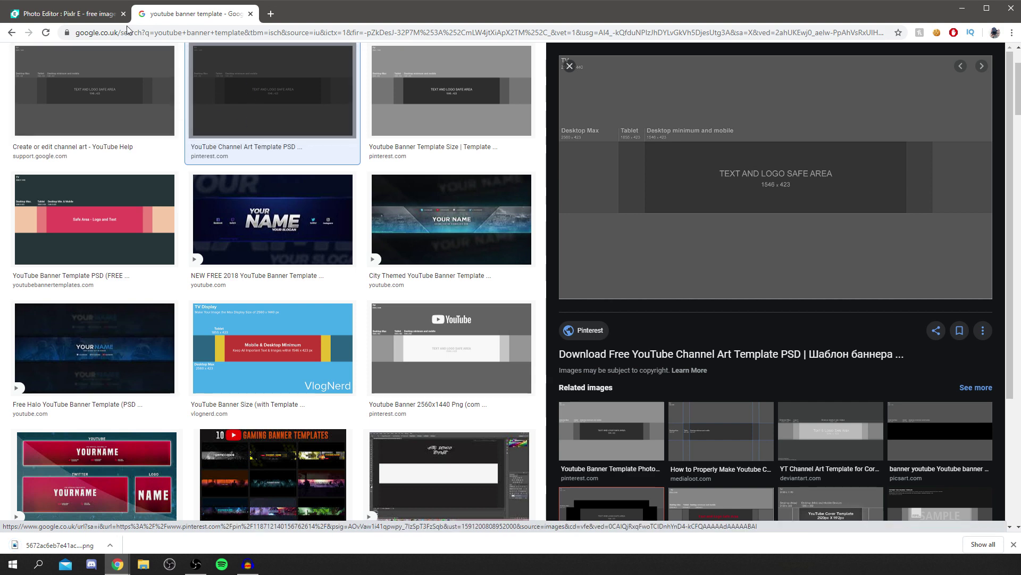
pyautogui.click(75, 14)
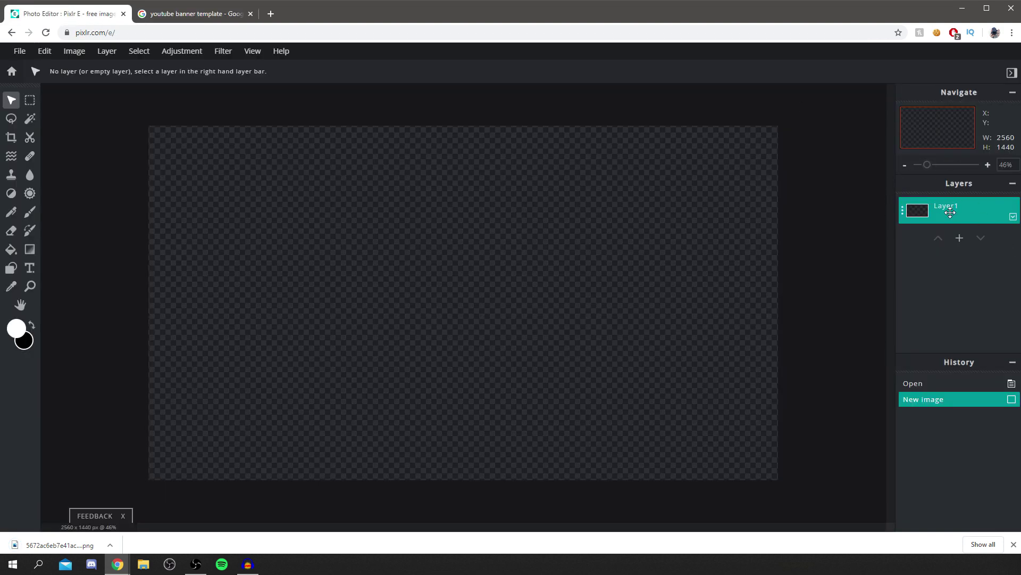
# - Add the downloaded banner template PNG as an image layer and deselect it
pyautogui.click(959, 239)
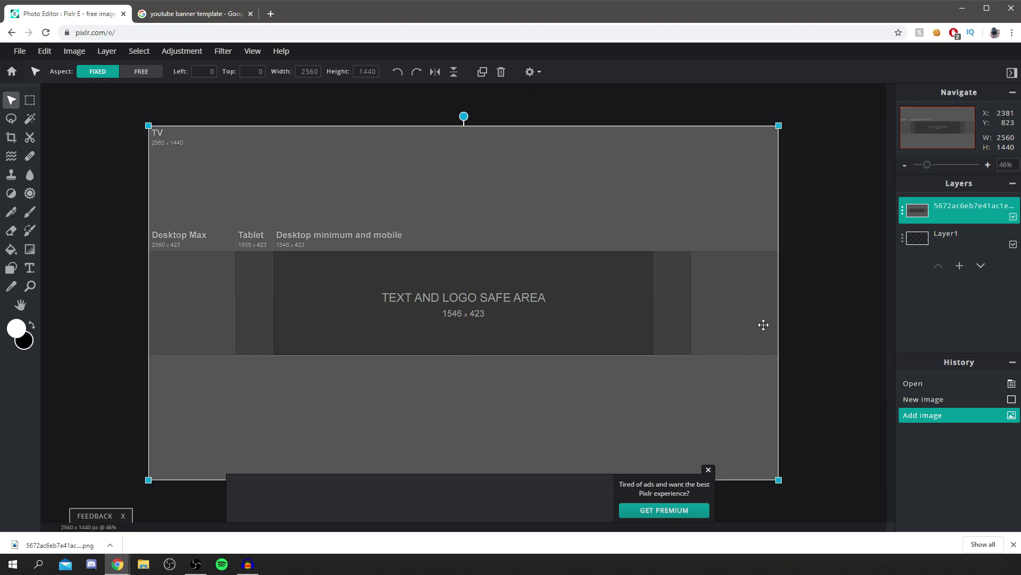
pyautogui.click(791, 318)
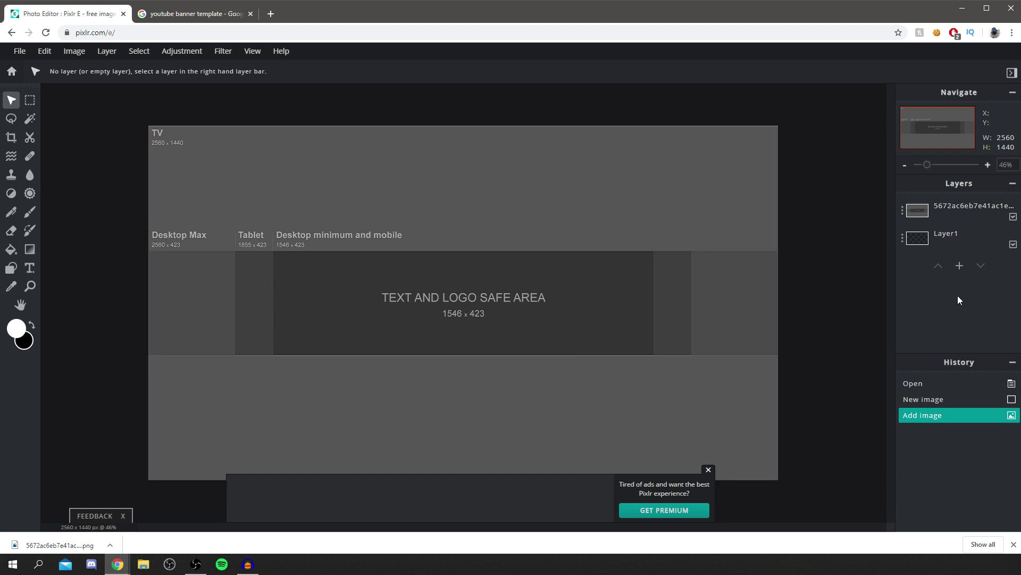
# - Add an empty layer and dismiss the premium ad and the downloads notice
pyautogui.click(960, 269)
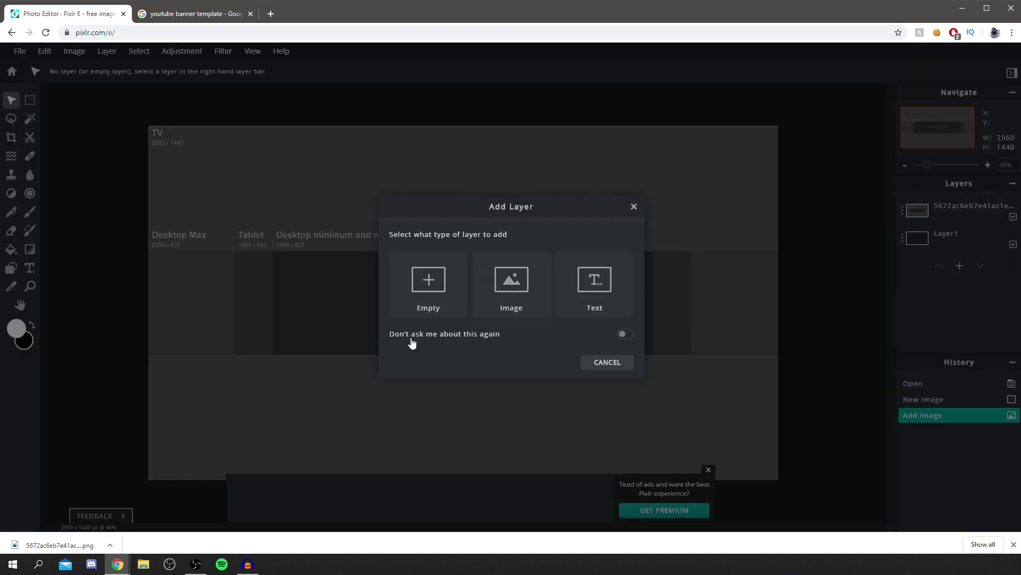
pyautogui.click(438, 292)
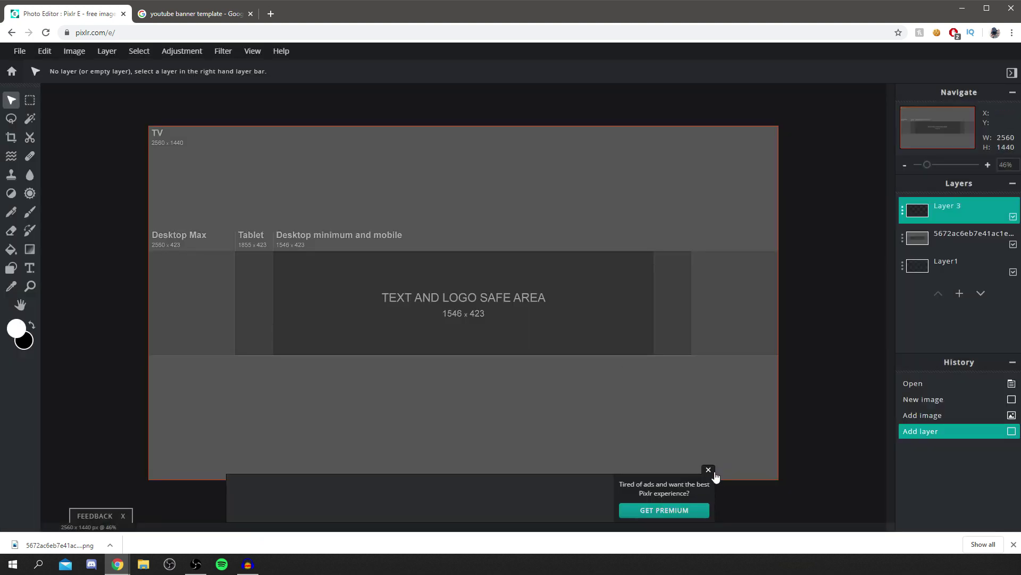
pyautogui.click(709, 469)
pyautogui.click(1013, 544)
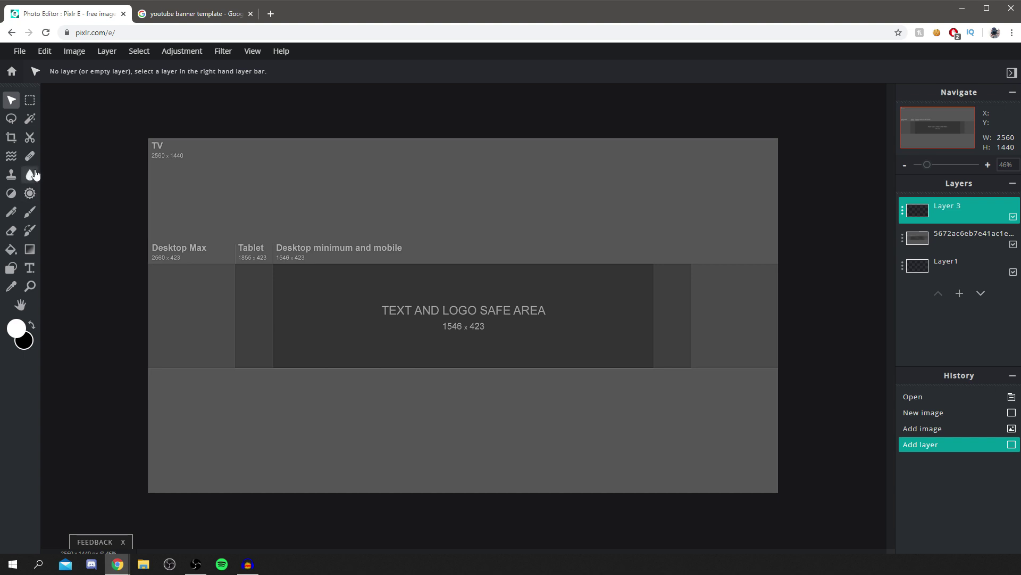
# - Draw a black rectangle over the banner's top band and adjust its stroke width
pyautogui.click(19, 270)
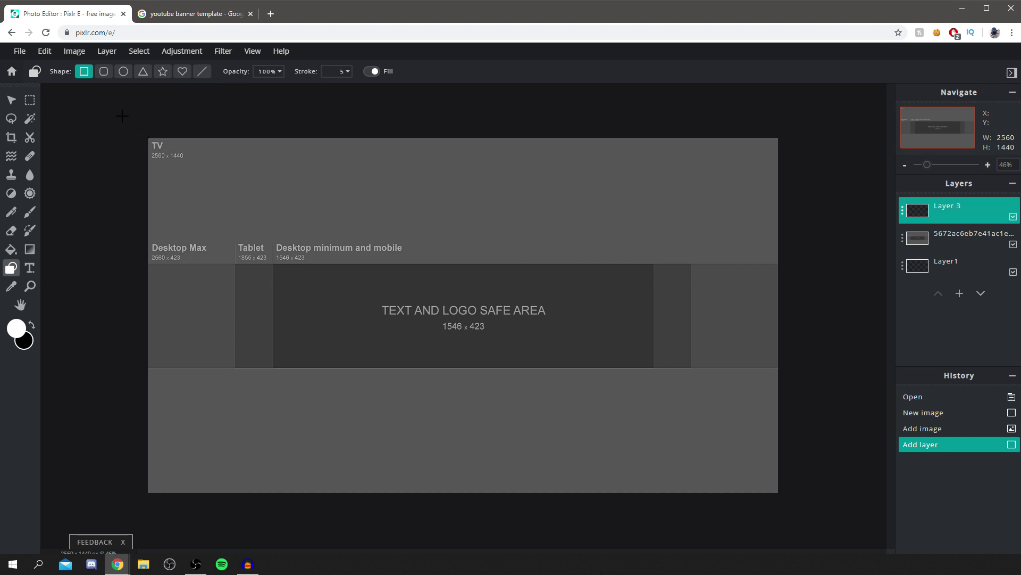
pyautogui.moveTo(133, 128); pyautogui.dragTo(792, 264)
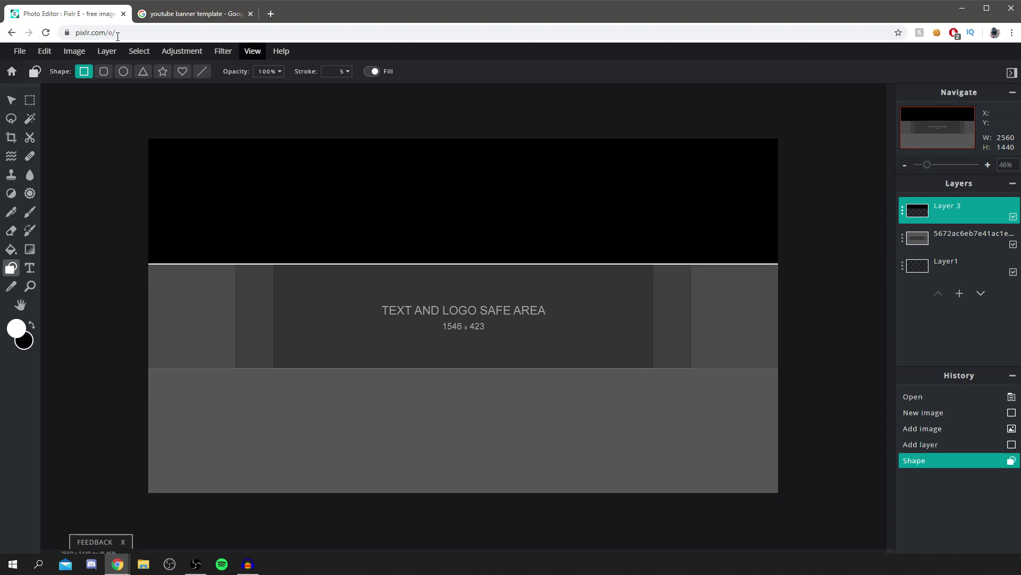
pyautogui.click(347, 71)
pyautogui.moveTo(269, 90)
pyautogui.mouseDown()
pyautogui.moveTo(326, 97)
pyautogui.moveTo(179, 84)
pyautogui.mouseUp()
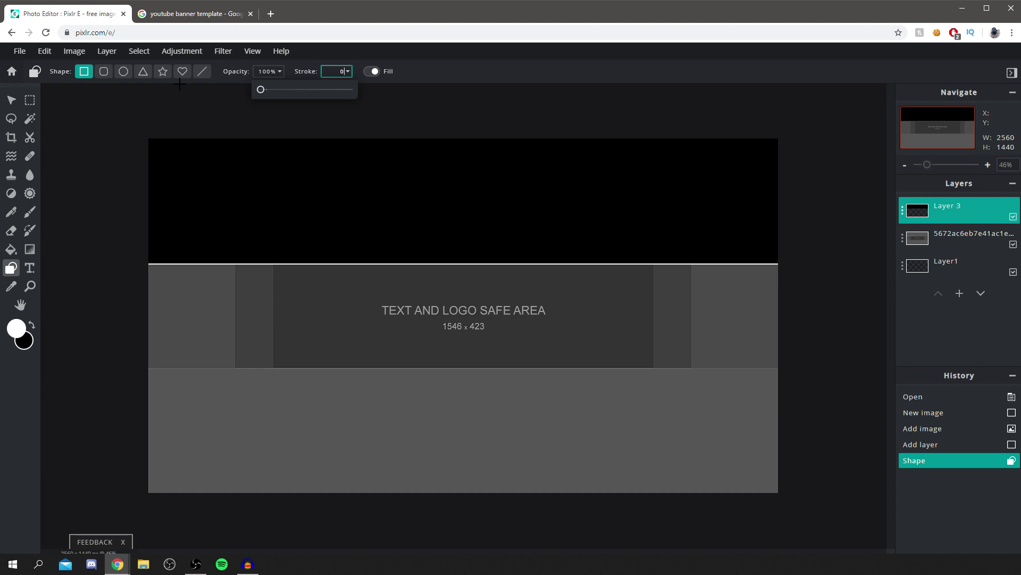
# - Delete Layer 3 along with its black rectangle
pyautogui.click(18, 102)
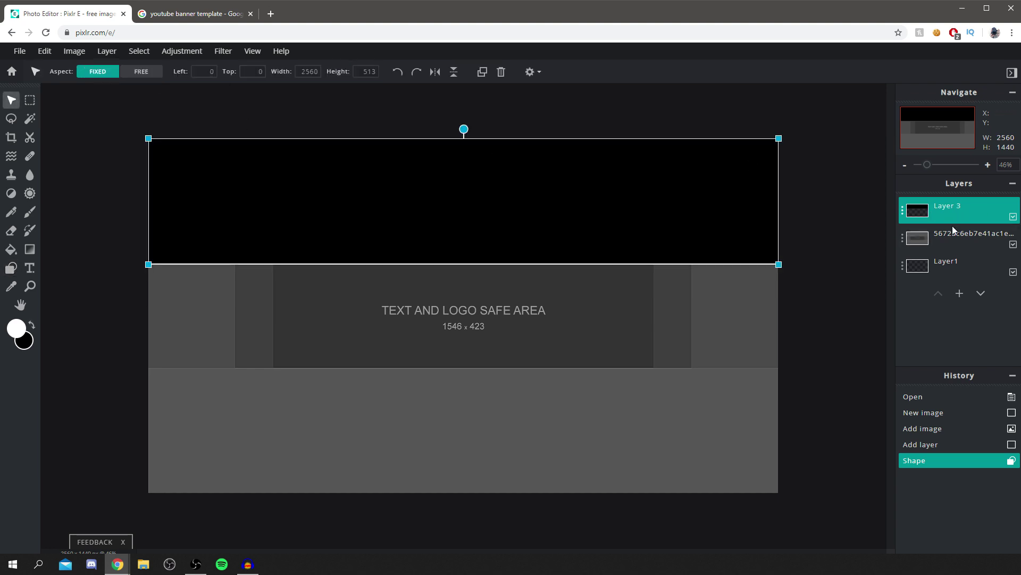
pyautogui.click(963, 211)
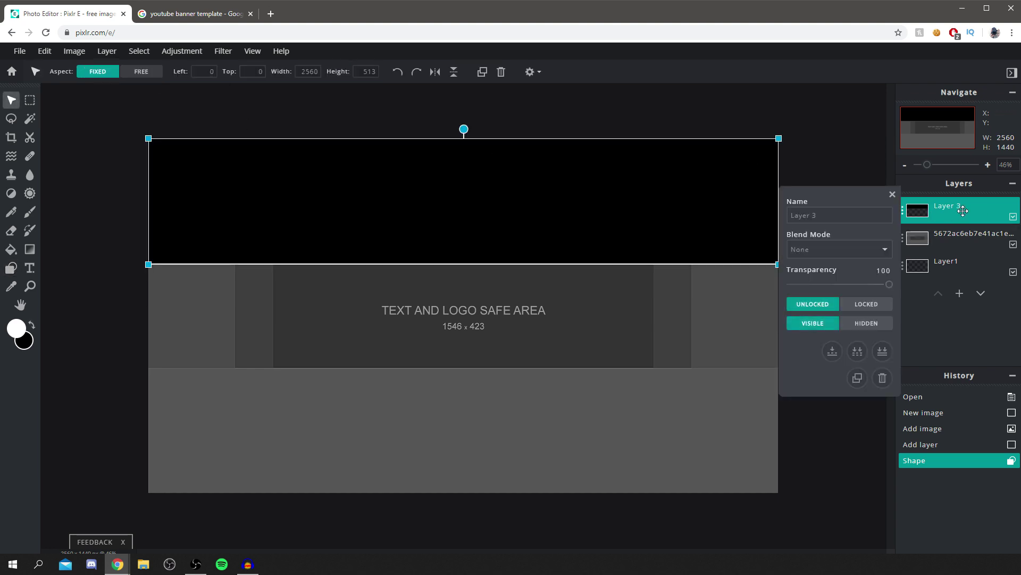
pyautogui.click(882, 378)
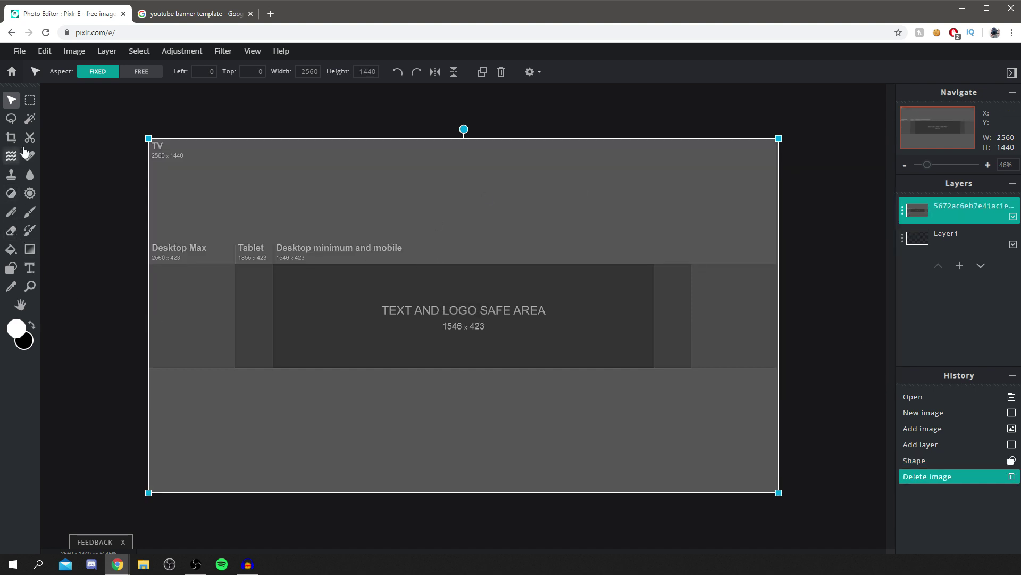
pyautogui.click(11, 267)
# - On a new empty Layer 4, draw black rectangles above and below the safe band
pyautogui.press('v')
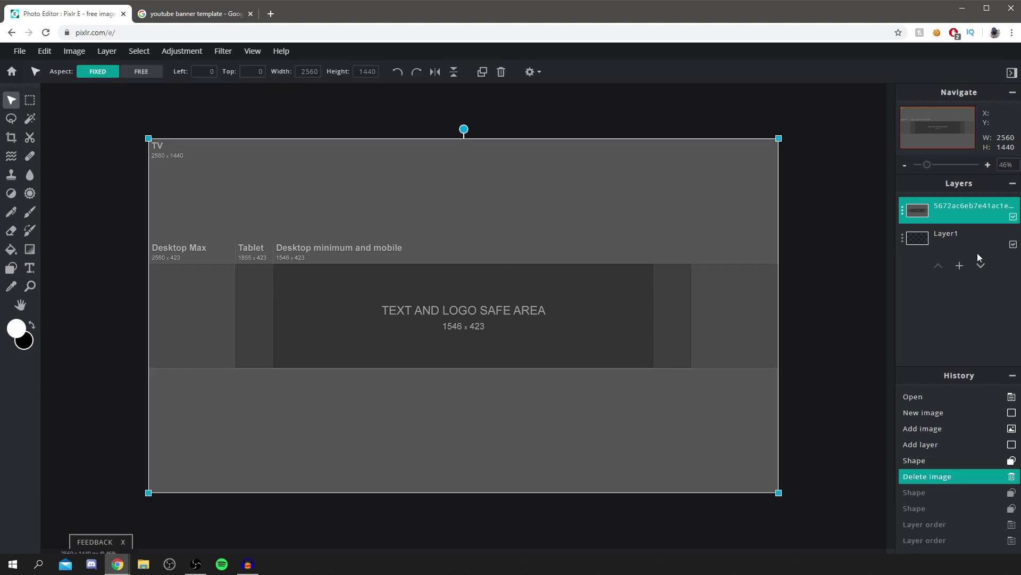
pyautogui.click(960, 266)
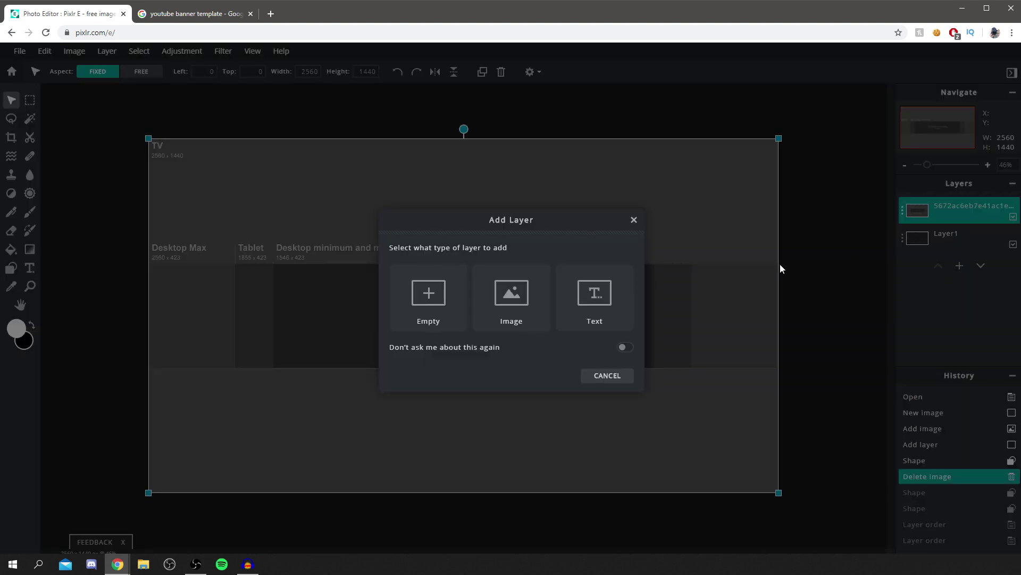
pyautogui.click(435, 302)
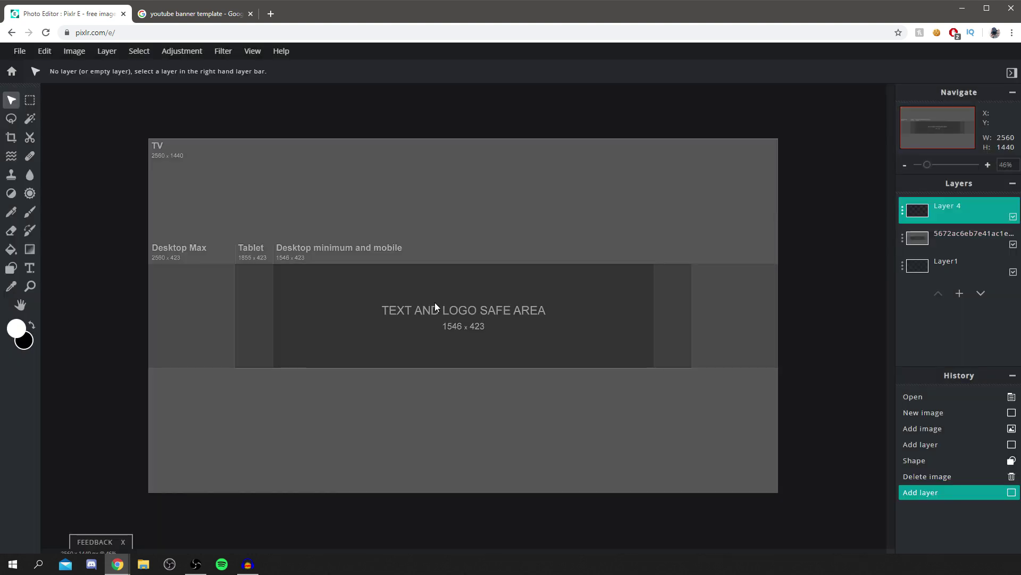
pyautogui.click(11, 268)
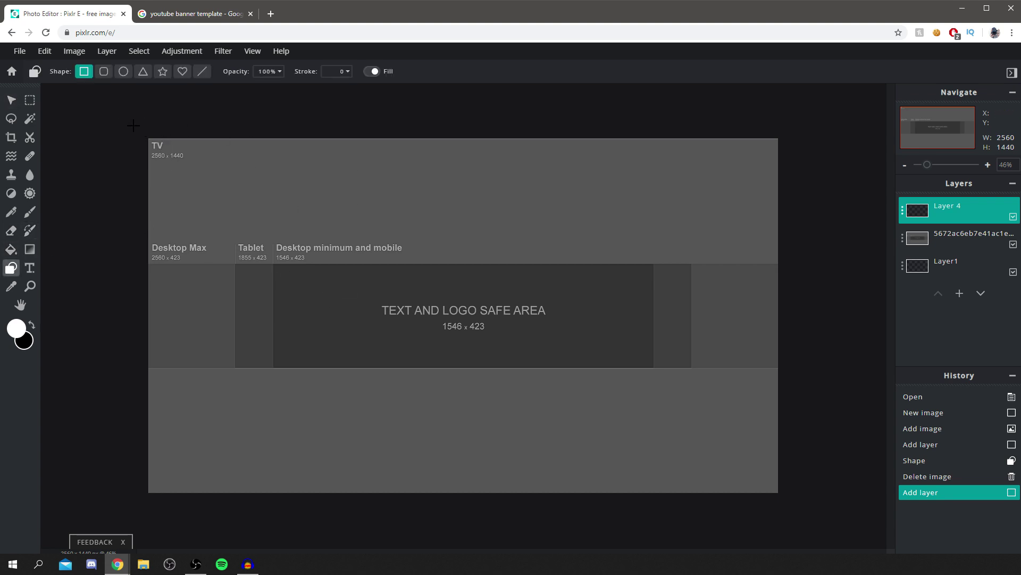
pyautogui.moveTo(123, 122); pyautogui.dragTo(846, 265)
pyautogui.moveTo(789, 502); pyautogui.dragTo(95, 367)
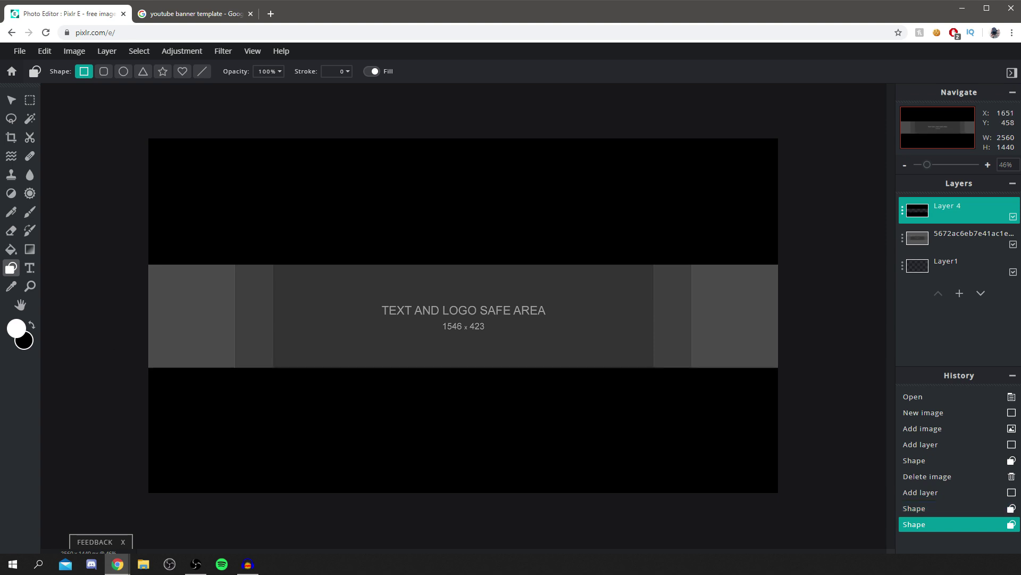
# - Try moving Layer 4 and the template layer down and back up the stack
pyautogui.click(981, 293)
pyautogui.click(939, 293)
pyautogui.click(967, 233)
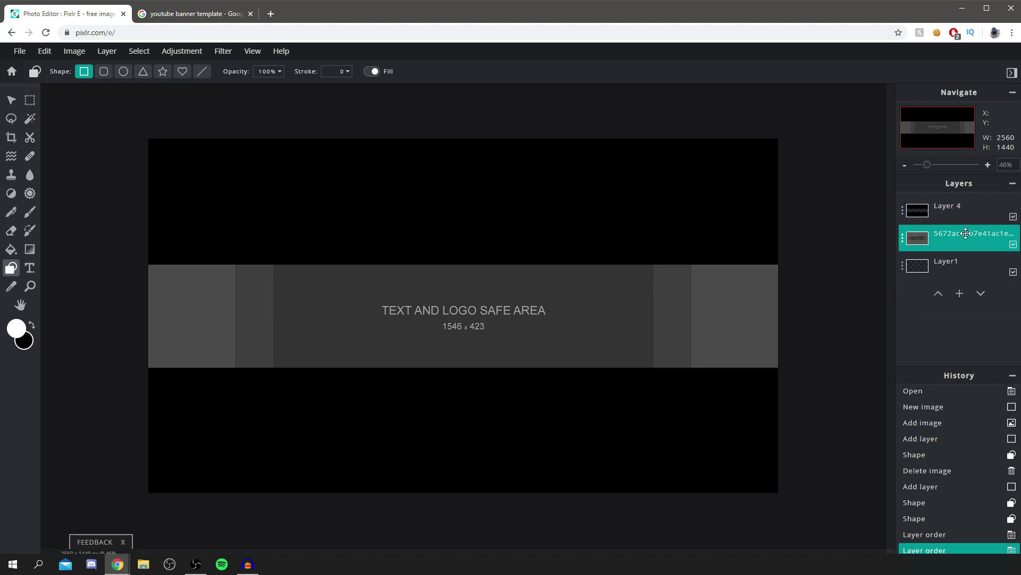
pyautogui.click(982, 293)
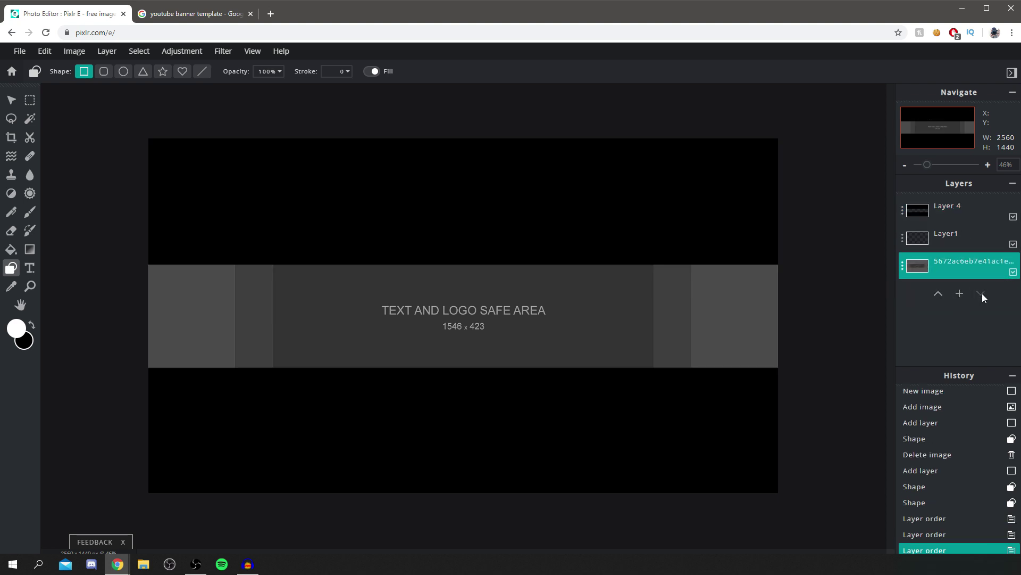
pyautogui.click(937, 294)
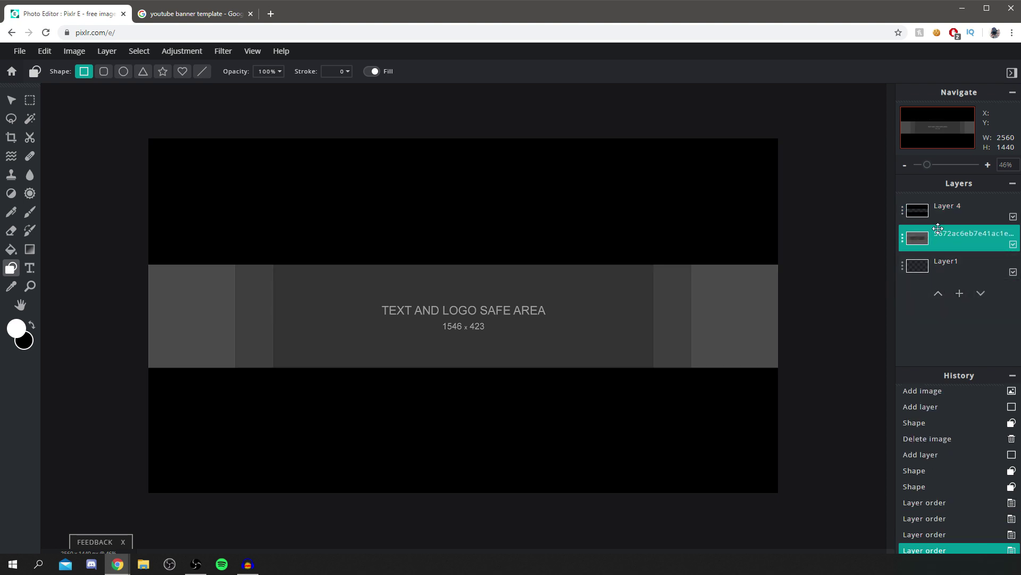
pyautogui.click(947, 210)
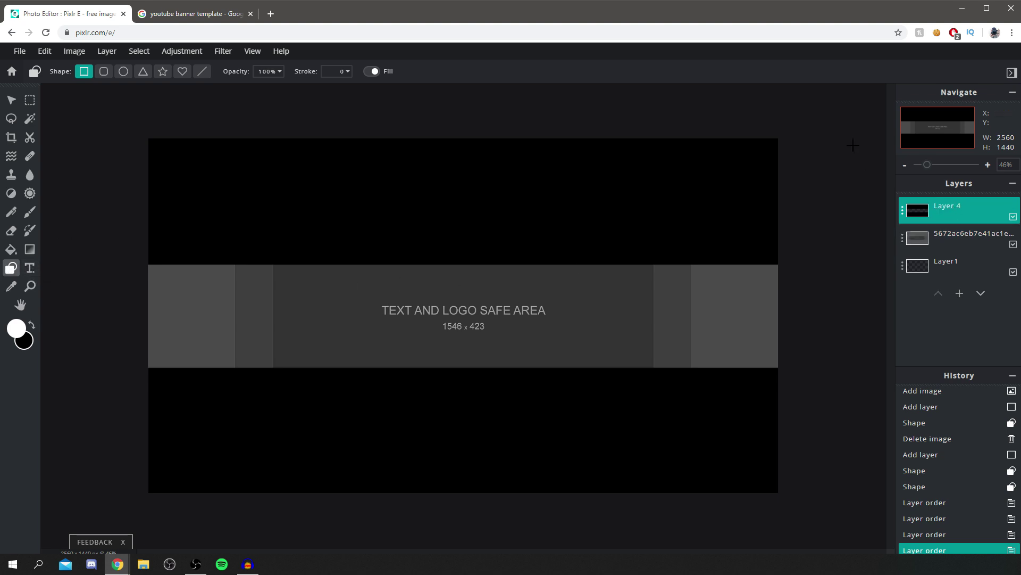
# - Add another empty layer, Layer 5, on top
pyautogui.hotkey('ctrl', 'v')
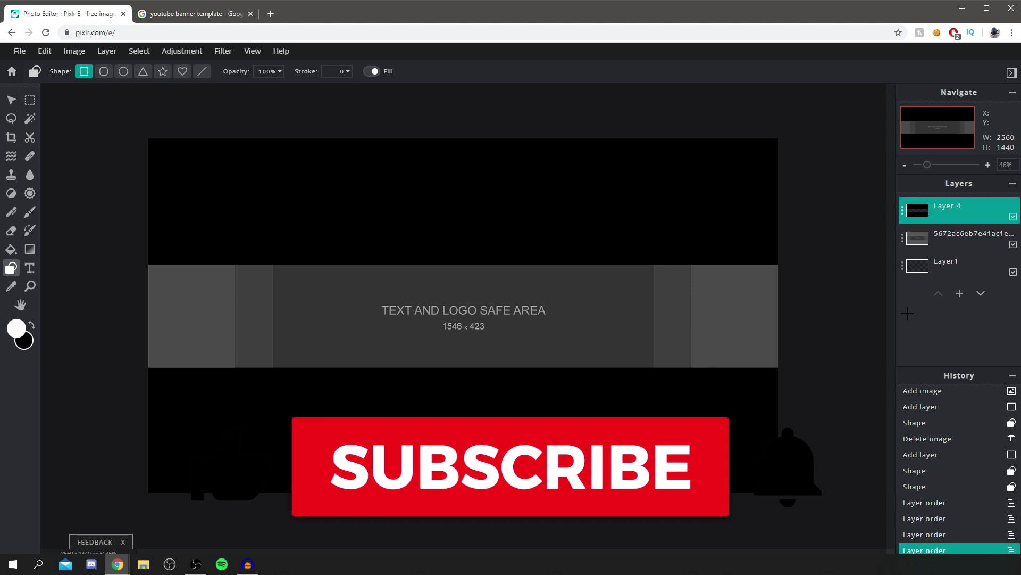
pyautogui.click(960, 293)
pyautogui.click(462, 304)
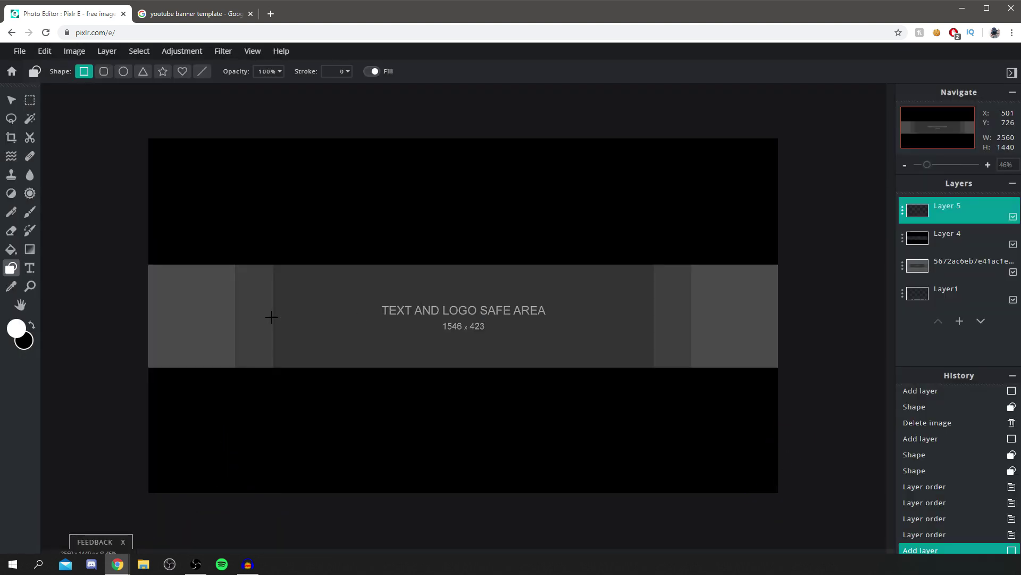
# - Create a text box and set its font to BebasNeue
pyautogui.click(30, 268)
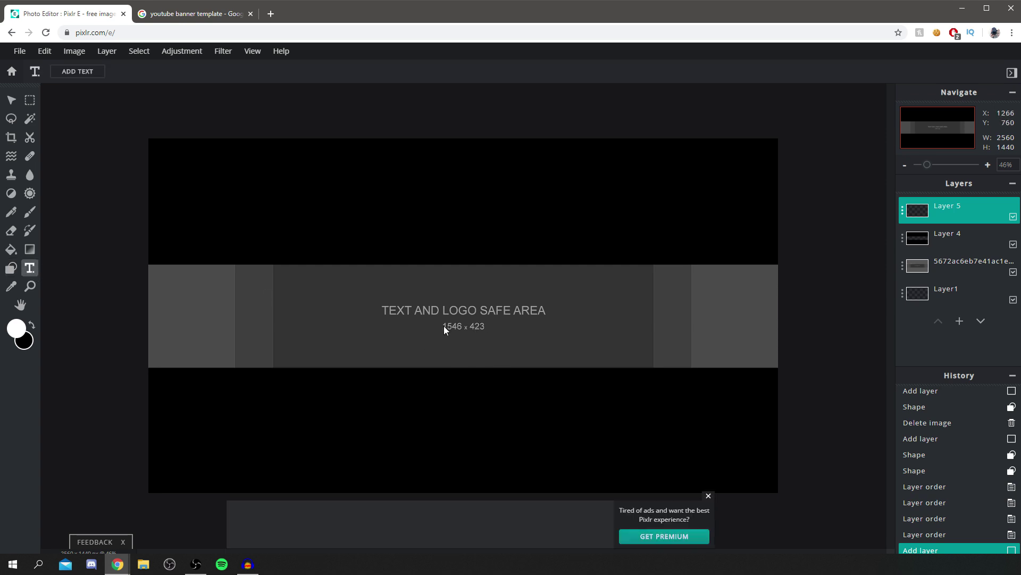
pyautogui.click(75, 72)
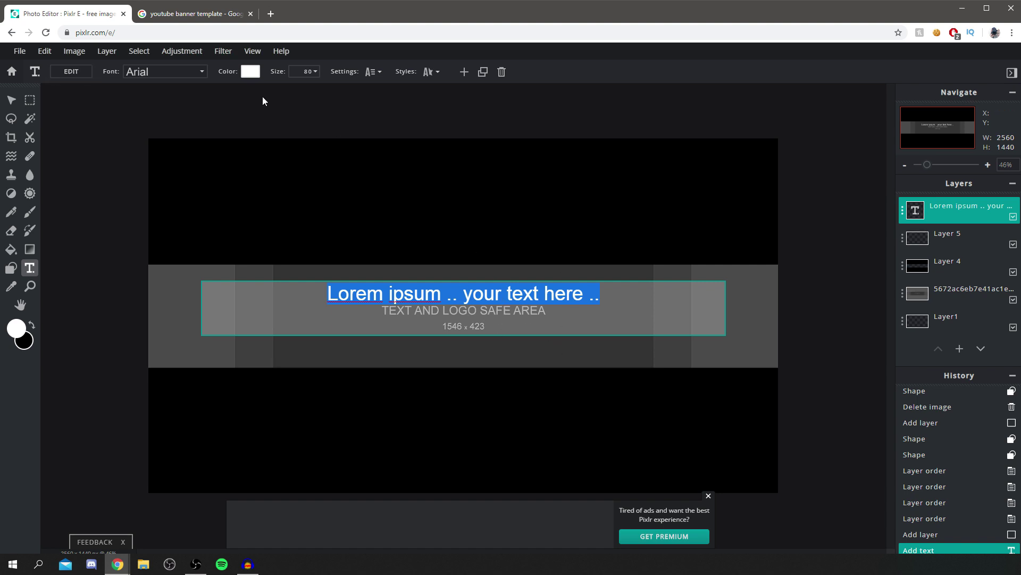
pyautogui.click(201, 76)
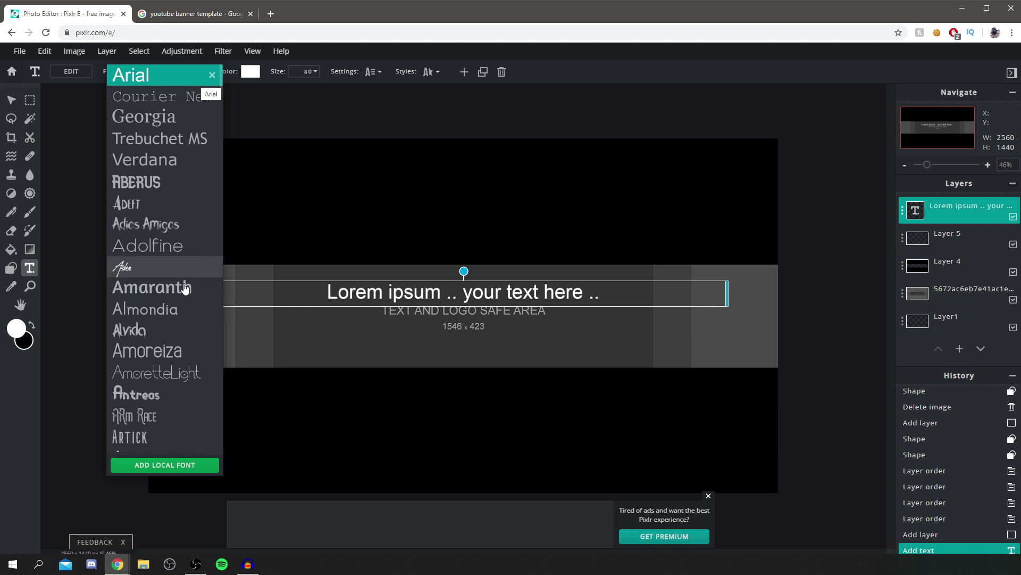
pyautogui.scroll(-1, 191, 295)
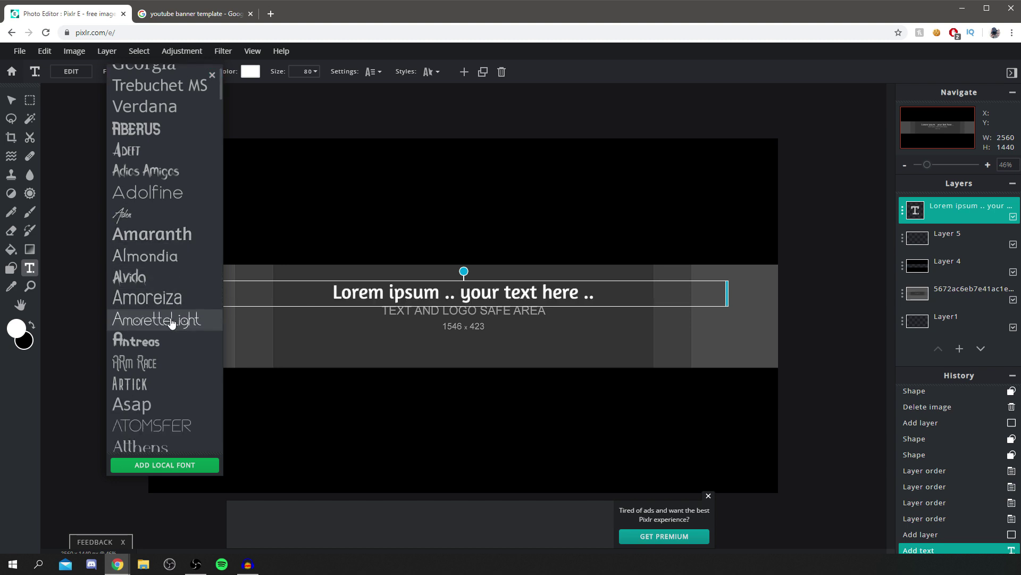
pyautogui.scroll(-3, 159, 409)
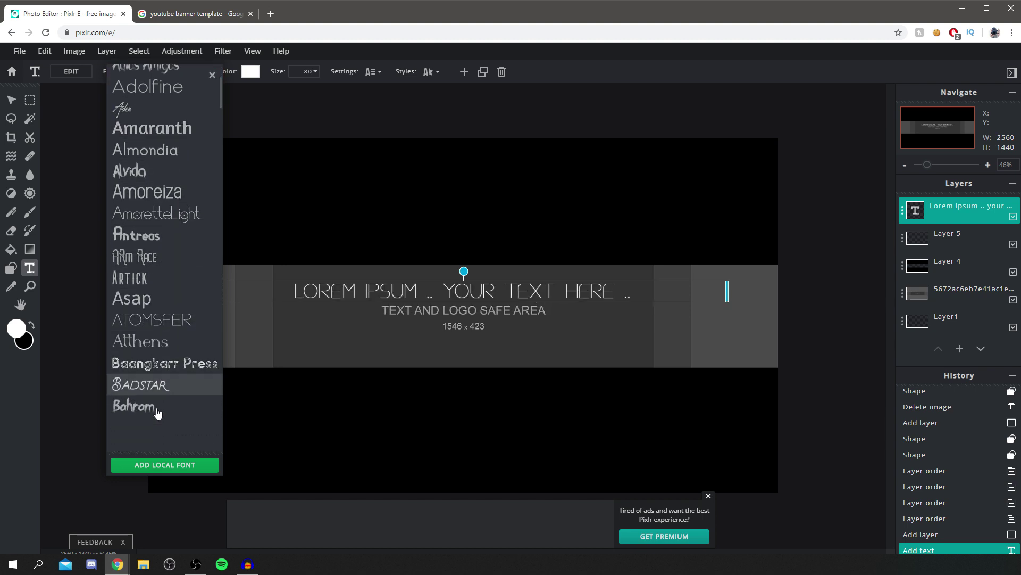
pyautogui.scroll(-1, 153, 373)
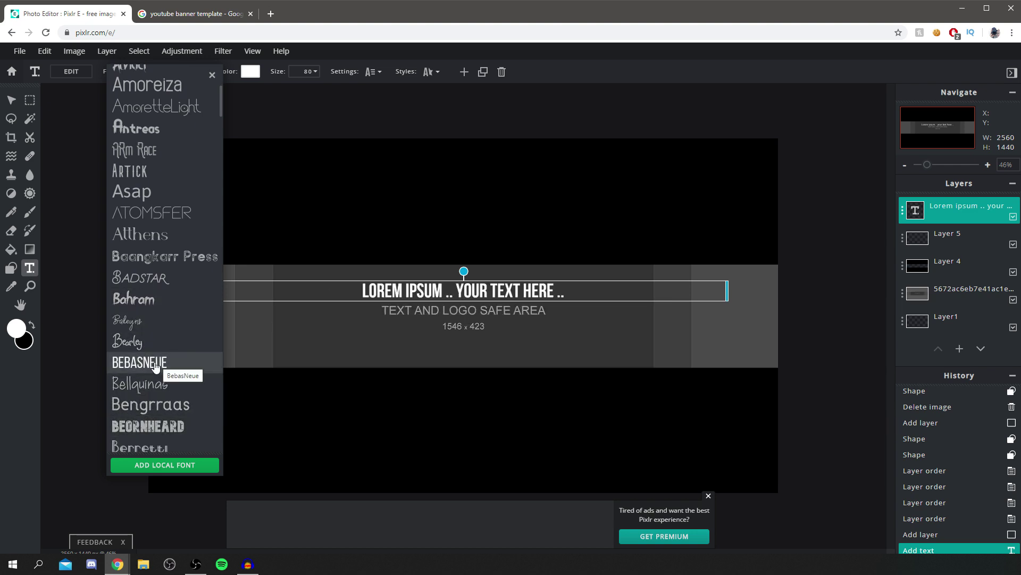
pyautogui.click(135, 362)
# - Replace the placeholder with TUTORIALTUCKER and drag it onto the safe-area label
pyautogui.press('BackSpace')
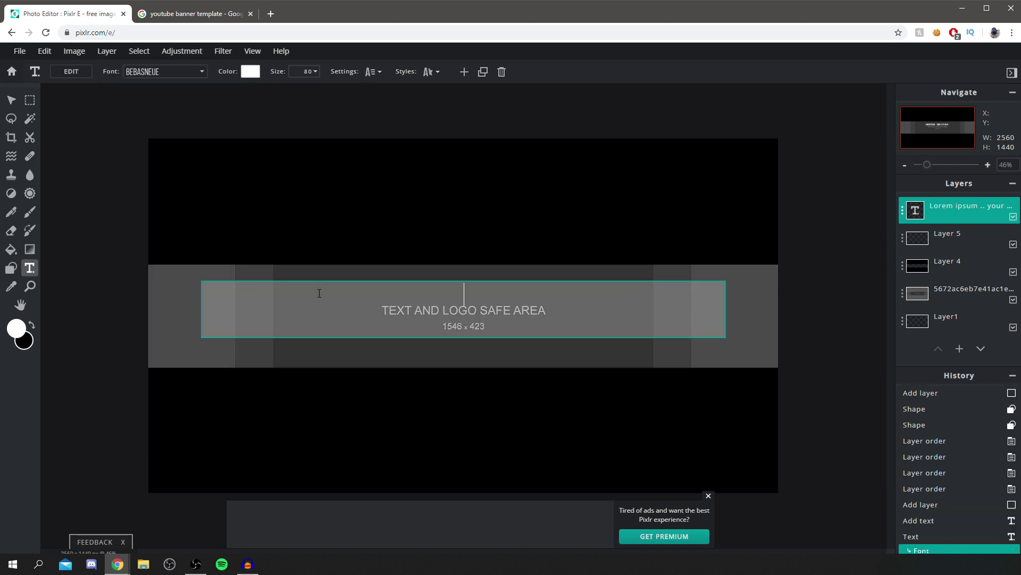
pyautogui.write('TUTORIALTUCKER')
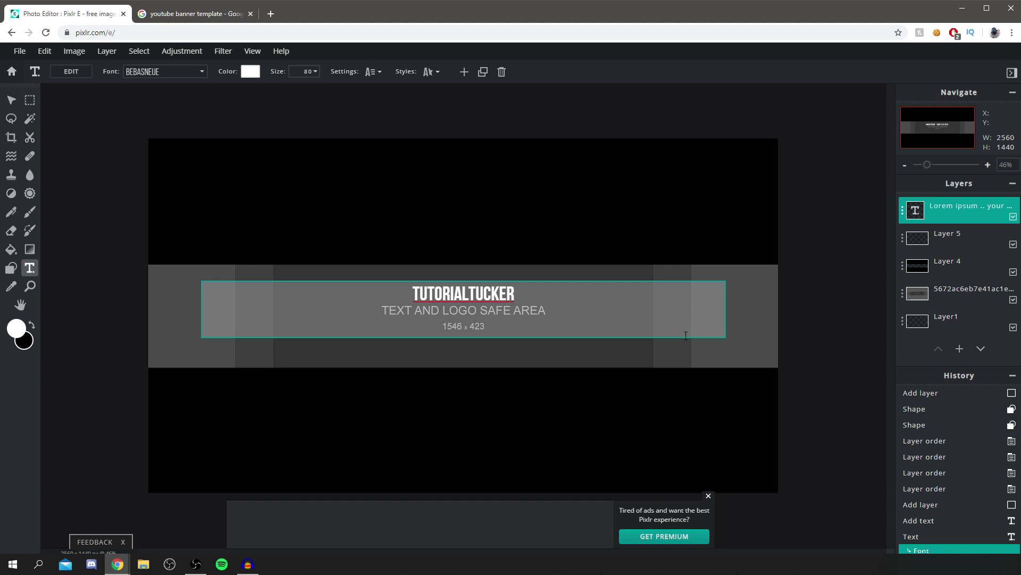
pyautogui.click(461, 236)
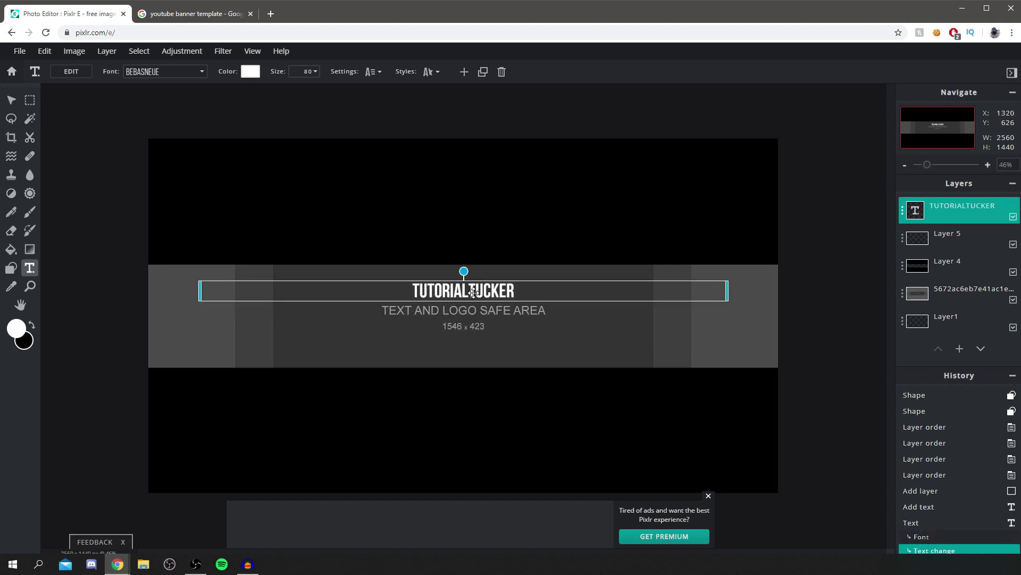
pyautogui.moveTo(473, 292); pyautogui.dragTo(471, 314)
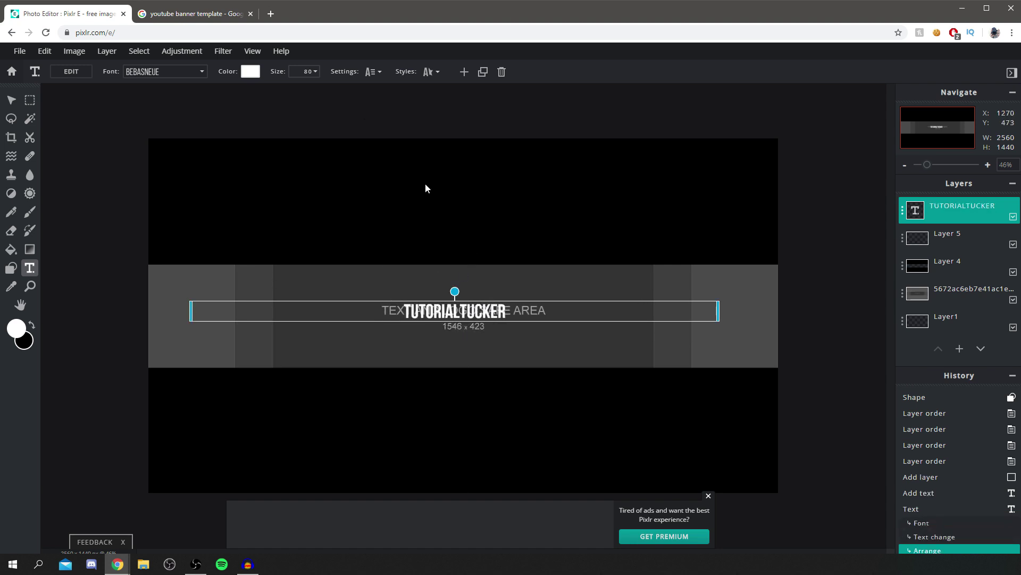
# - Resize the TUTORIALTUCKER text to 270, centre it in the gray band, and add a layer
pyautogui.moveTo(491, 310); pyautogui.dragTo(492, 314)
pyautogui.doubleClick(492, 314)
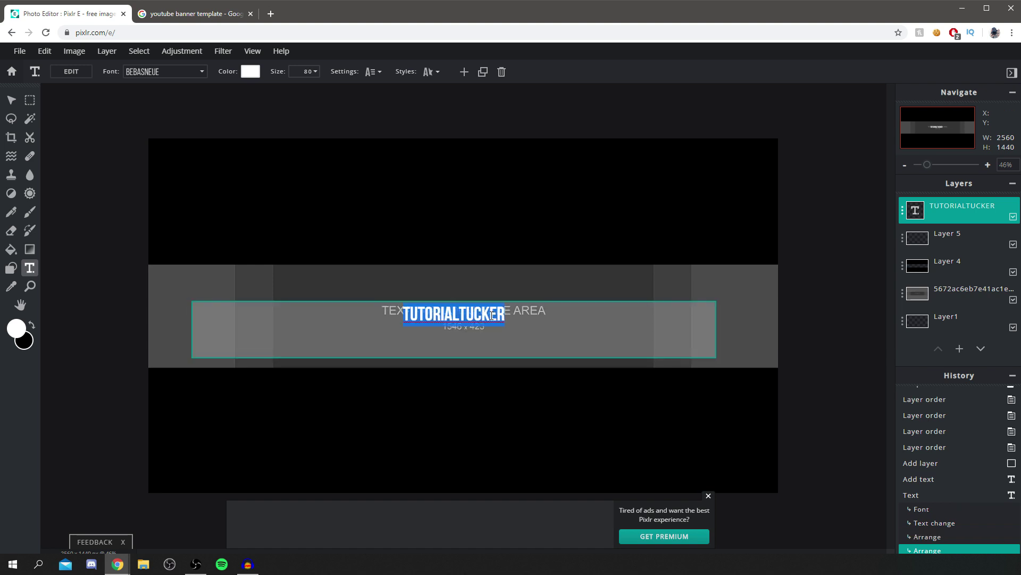
pyautogui.click(312, 72)
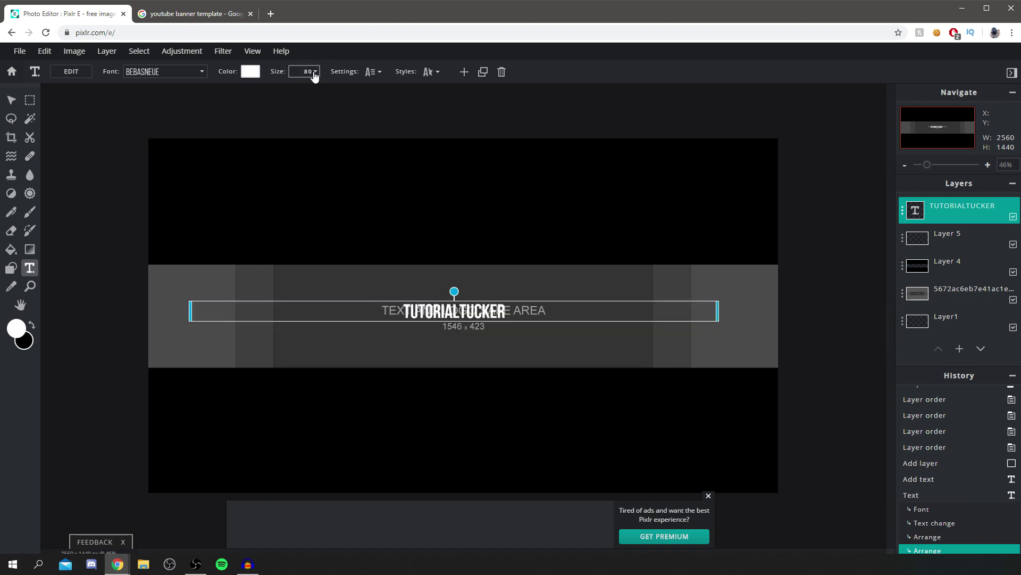
pyautogui.moveTo(243, 91)
pyautogui.mouseDown()
pyautogui.moveTo(264, 91)
pyautogui.moveTo(253, 97)
pyautogui.mouseUp()
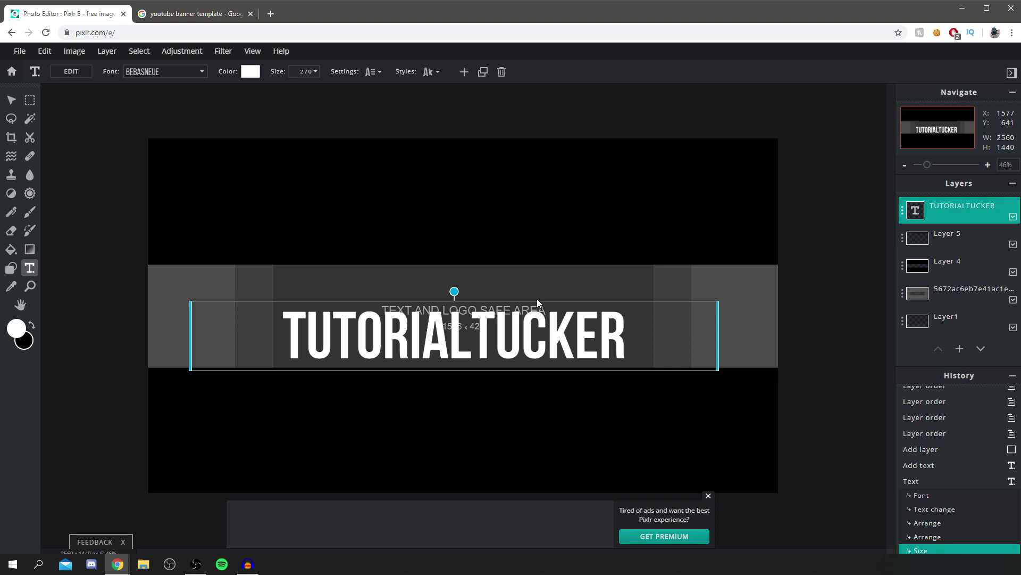
pyautogui.moveTo(537, 302); pyautogui.dragTo(547, 282)
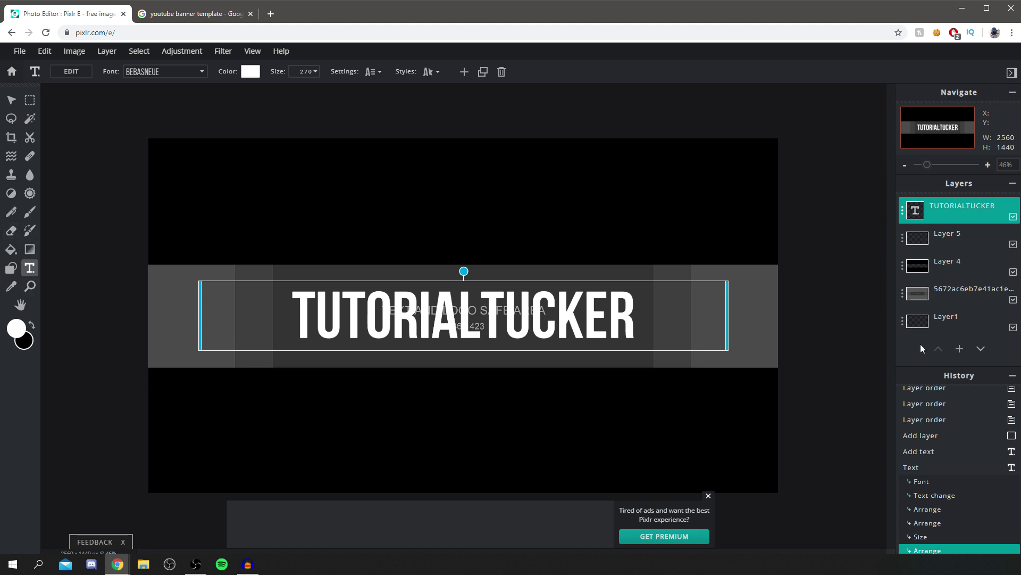
pyautogui.click(961, 349)
# - Make the new layer empty, pick the rectangle Shape tool, and check the template reference
pyautogui.click(447, 325)
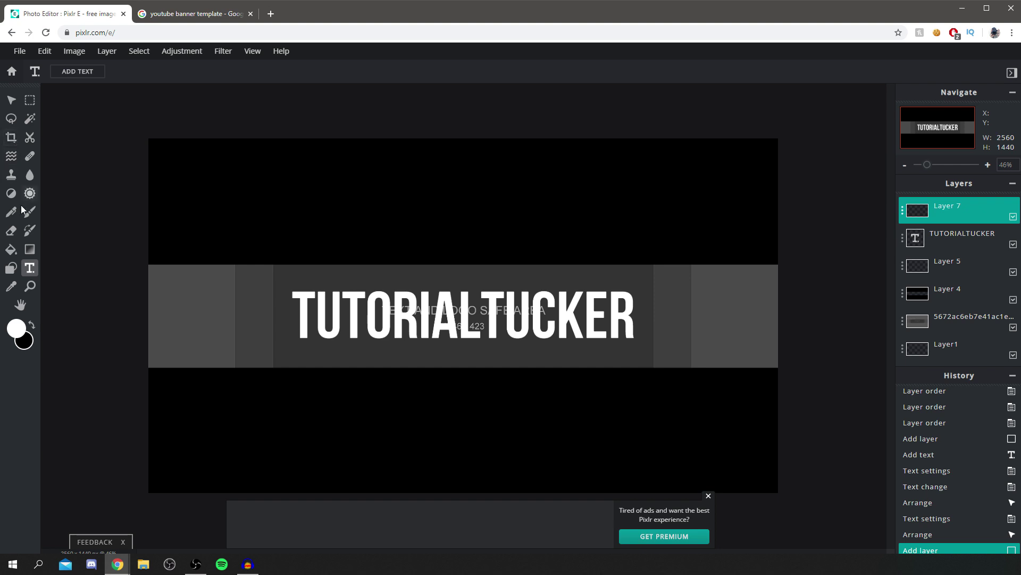
pyautogui.click(12, 268)
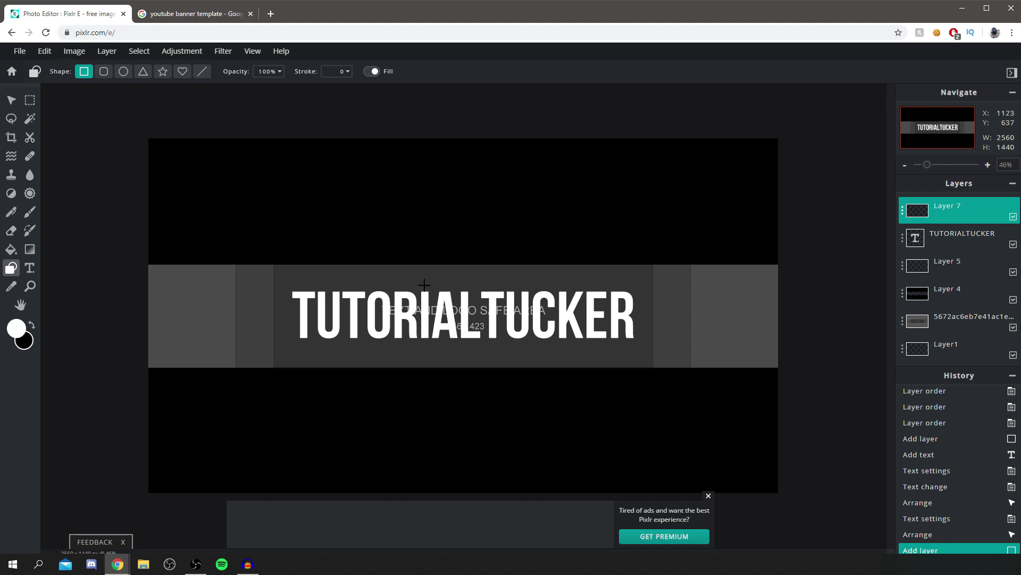
pyautogui.click(197, 13)
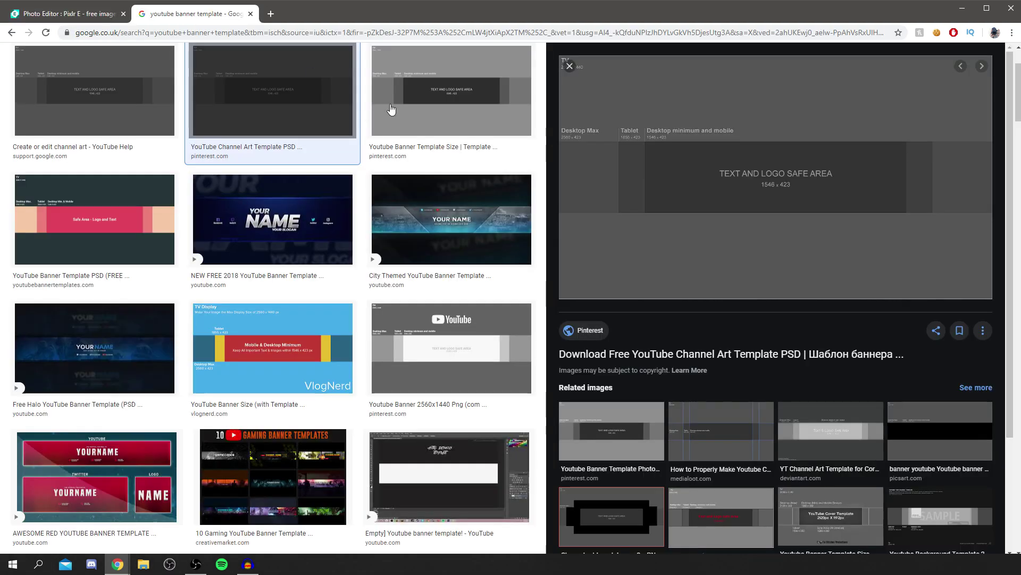
pyautogui.click(45, 9)
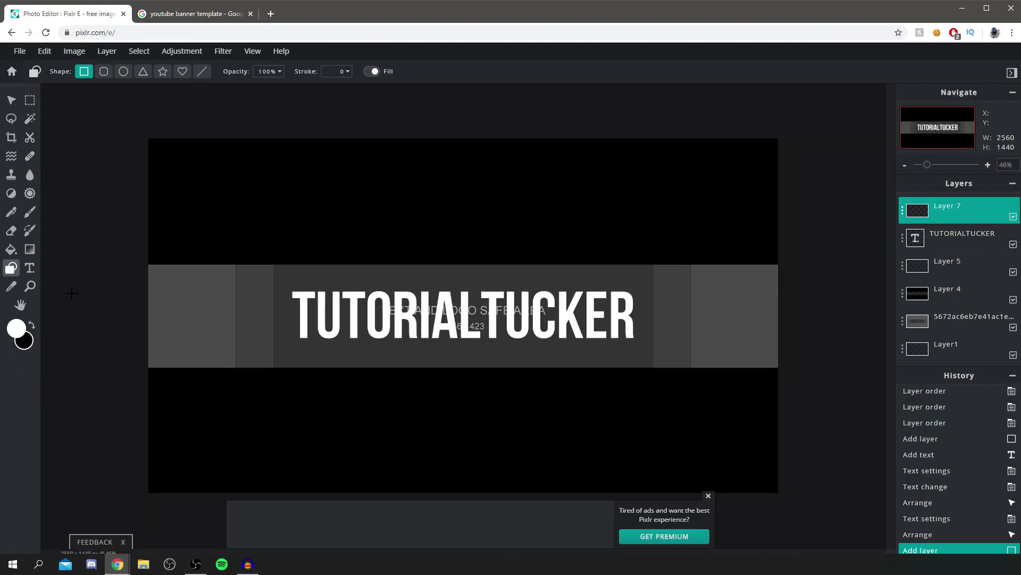
# - Set the drawing colour to dark grey #383838 and swap foreground and background colours
pyautogui.click(16, 329)
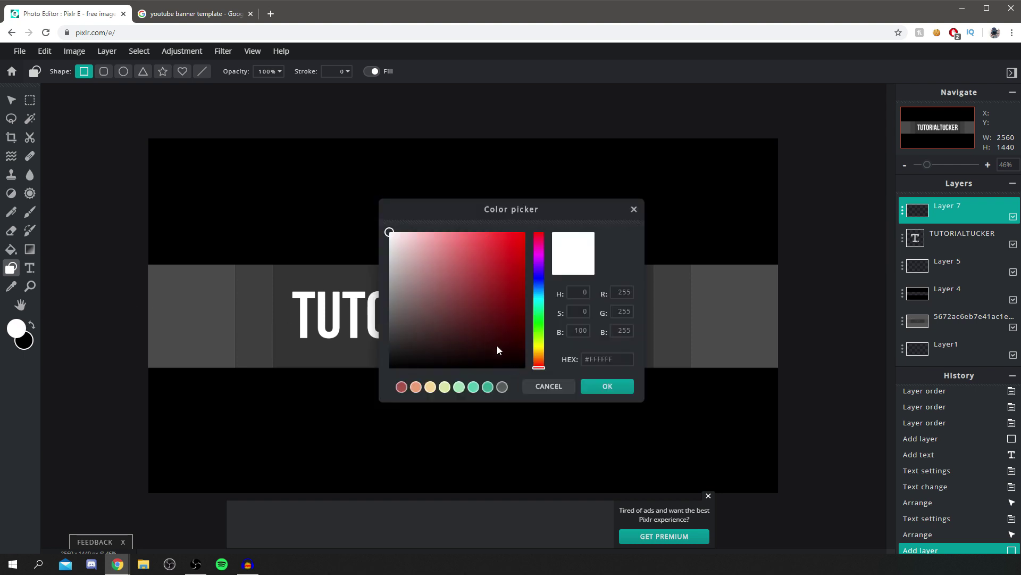
pyautogui.click(524, 232)
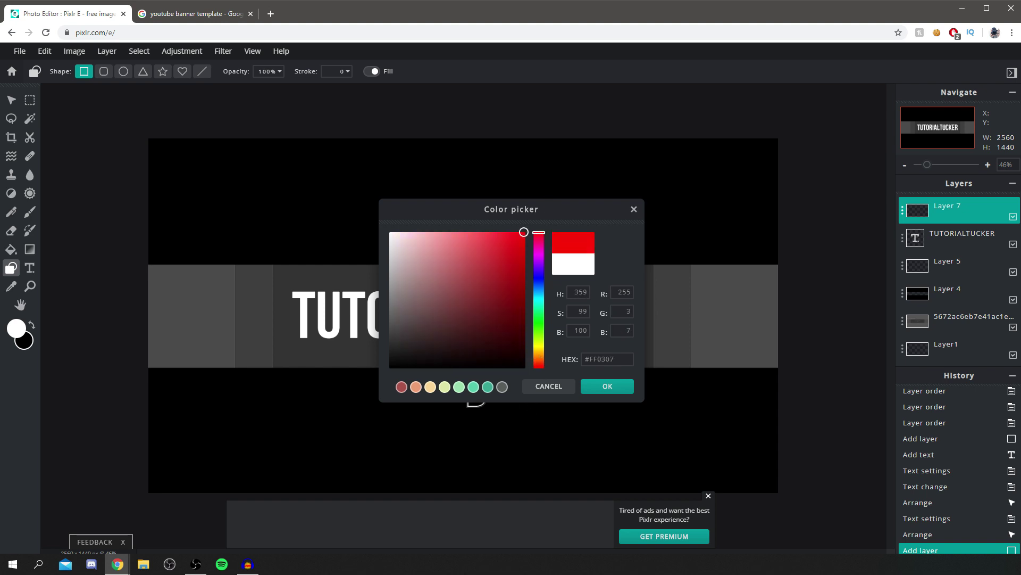
pyautogui.moveTo(399, 331)
pyautogui.mouseDown()
pyautogui.moveTo(381, 317)
pyautogui.moveTo(388, 324)
pyautogui.moveTo(280, 339)
pyautogui.mouseUp()
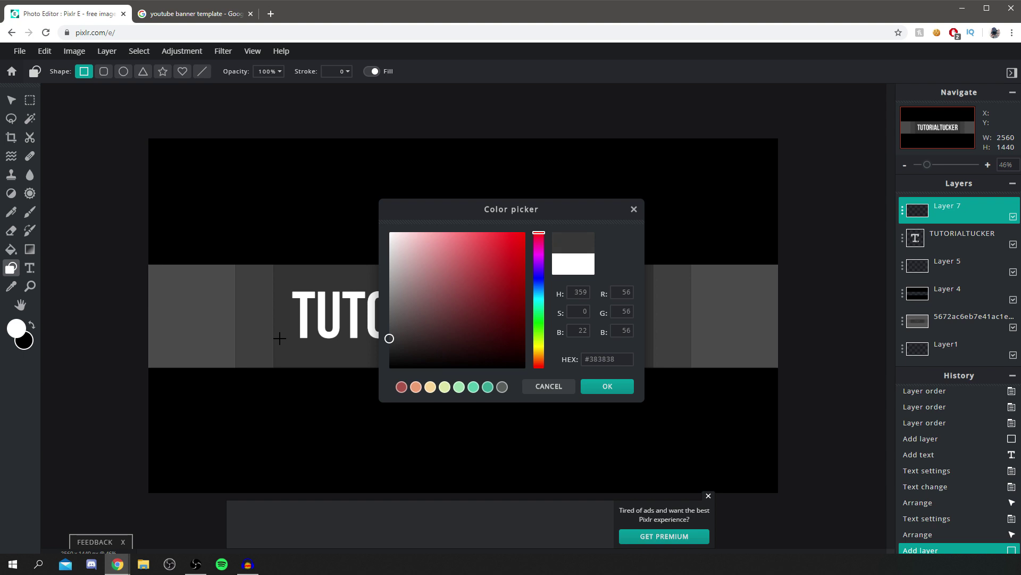
pyautogui.click(627, 389)
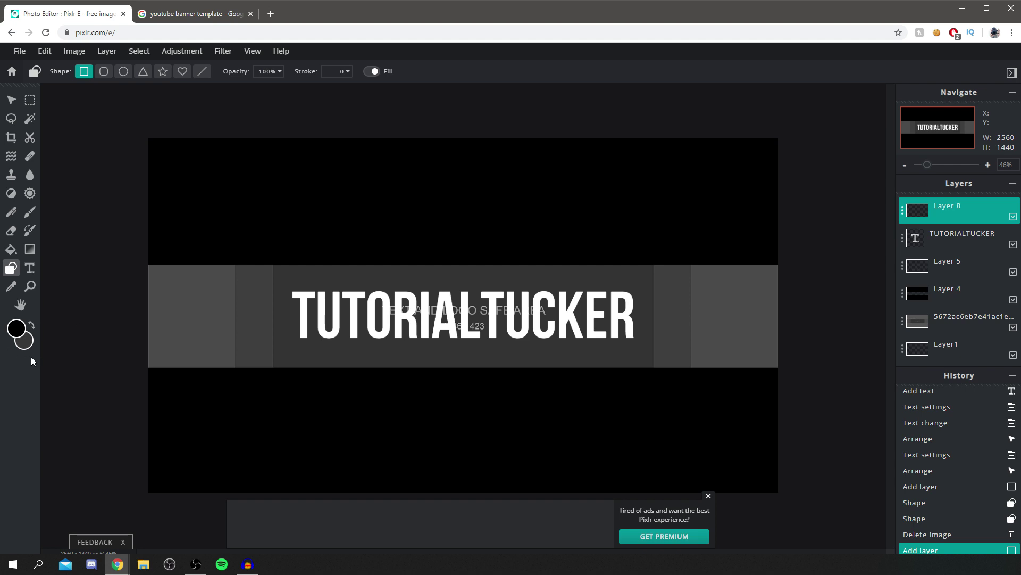
pyautogui.click(32, 329)
# - Make black the foreground colour and draw a full-width dark grey band across the middle
pyautogui.click(32, 329)
pyautogui.click(32, 329)
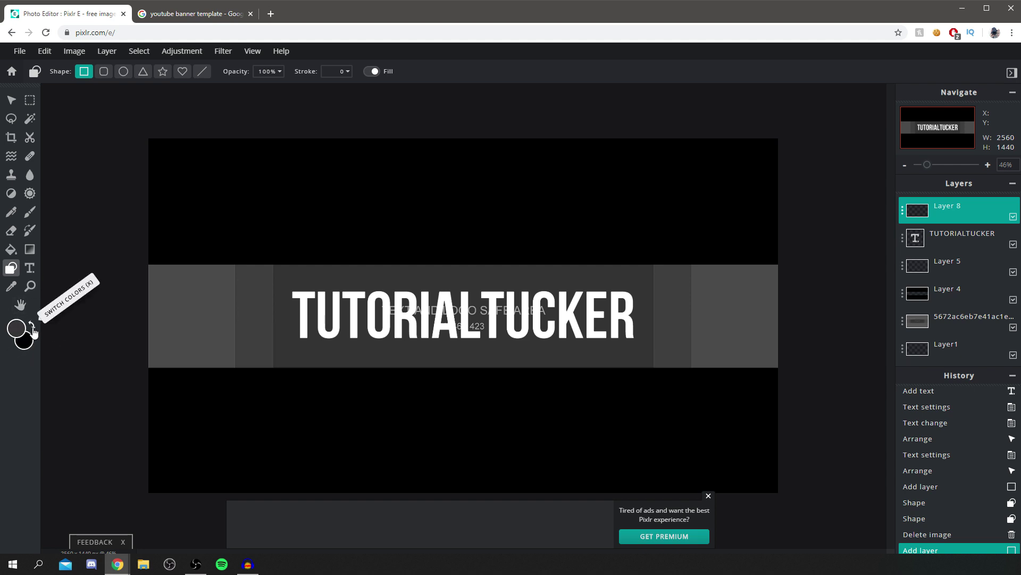
pyautogui.click(32, 328)
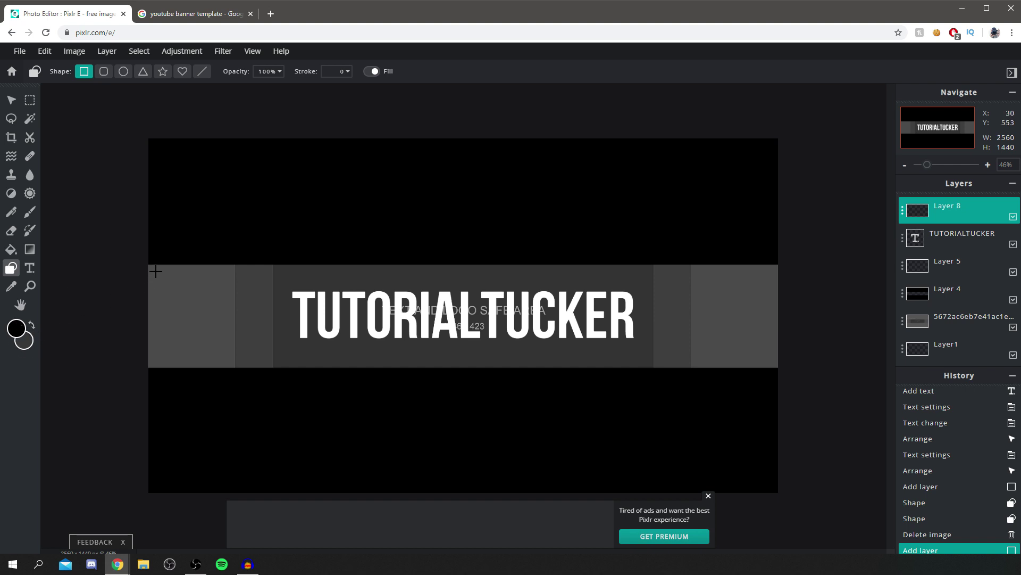
pyautogui.moveTo(143, 254)
pyautogui.mouseDown()
pyautogui.moveTo(430, 342)
pyautogui.moveTo(643, 379)
pyautogui.moveTo(779, 383)
pyautogui.mouseUp()
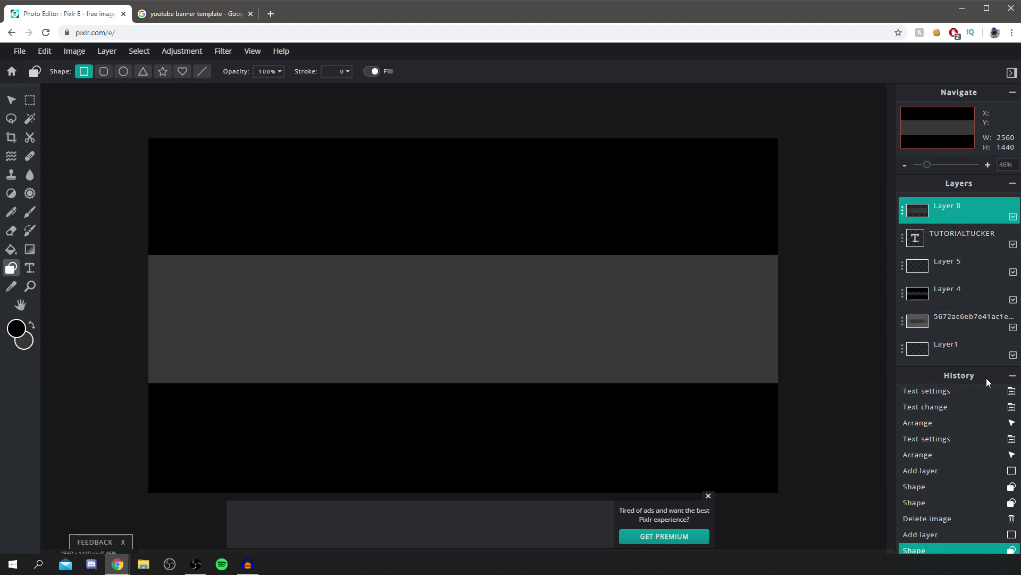
# - Move the band's Layer 8 down three places below Layer 4, then select the TUTORIALTUCKER layer
pyautogui.click(1012, 376)
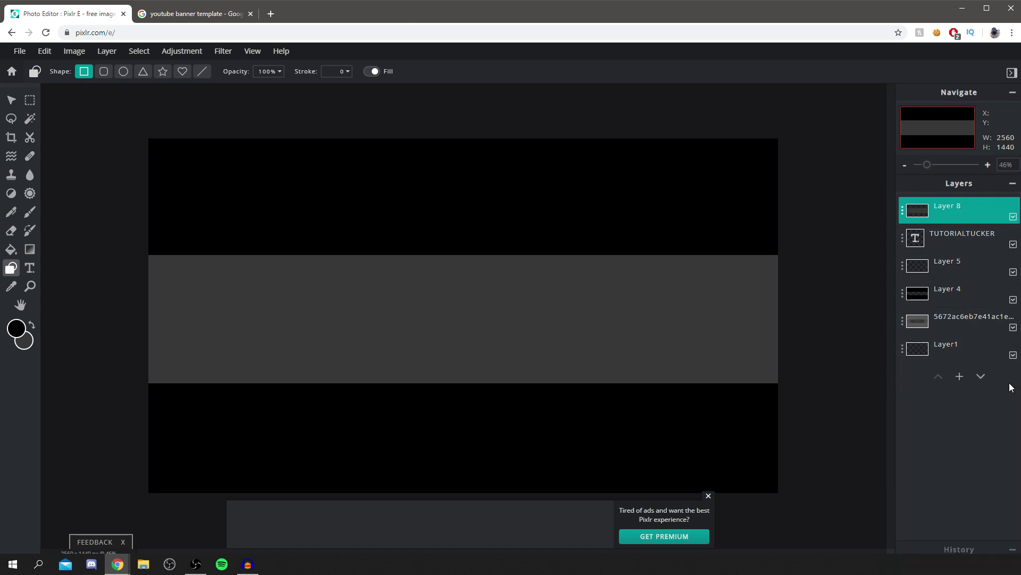
pyautogui.click(981, 377)
pyautogui.click(980, 376)
pyautogui.click(980, 376)
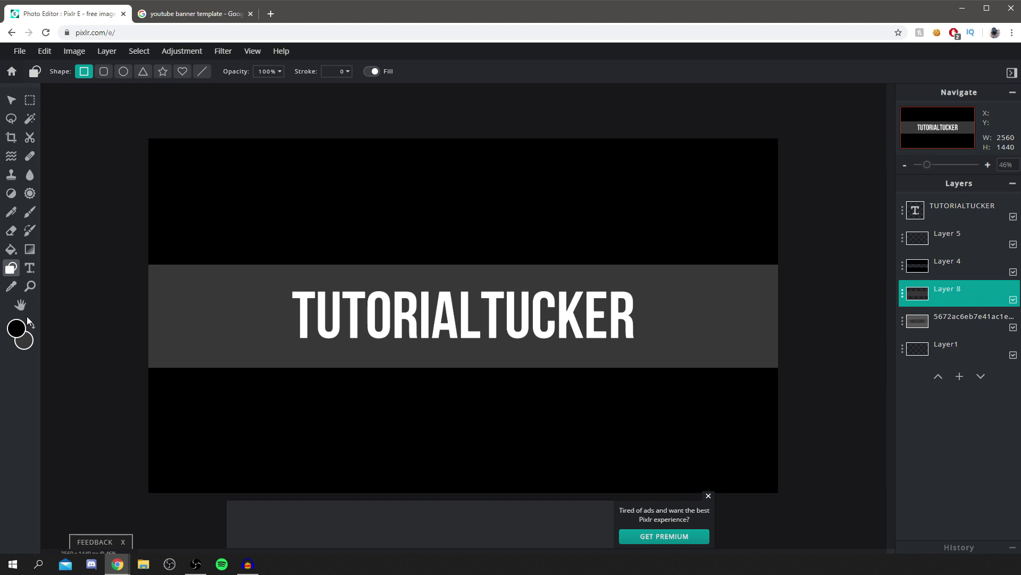
pyautogui.click(958, 211)
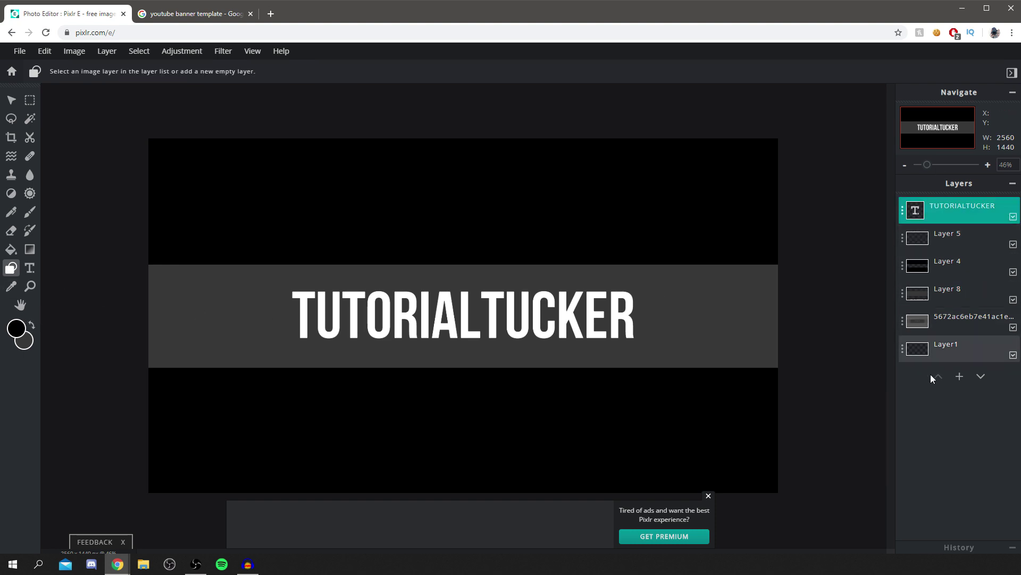
pyautogui.click(960, 379)
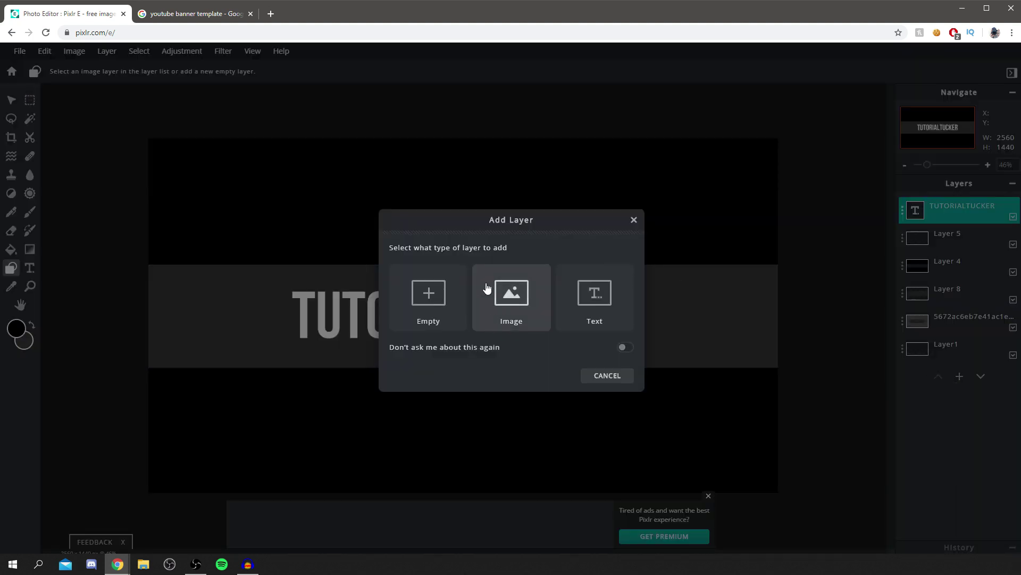
pyautogui.click(411, 313)
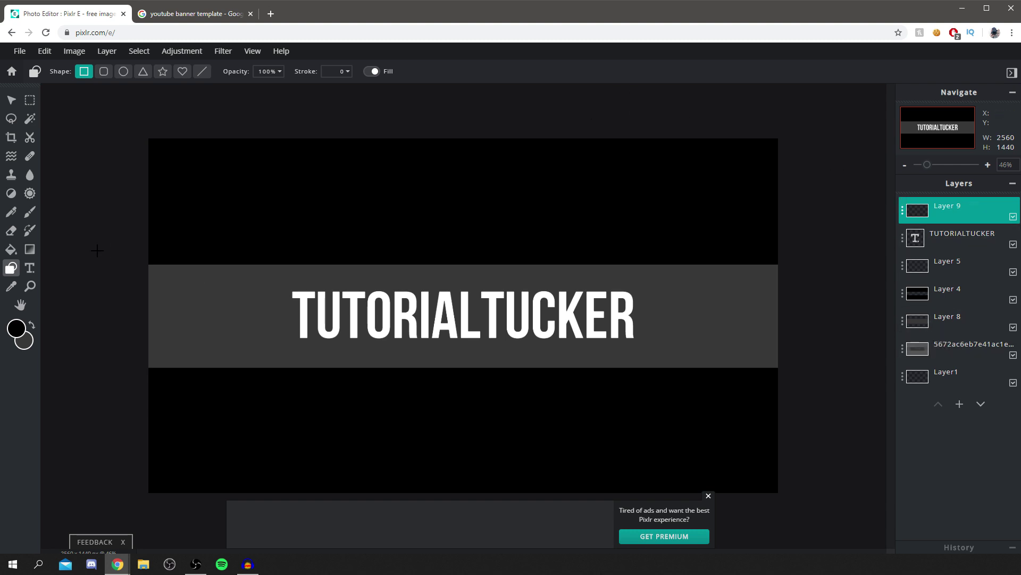
pyautogui.click(29, 212)
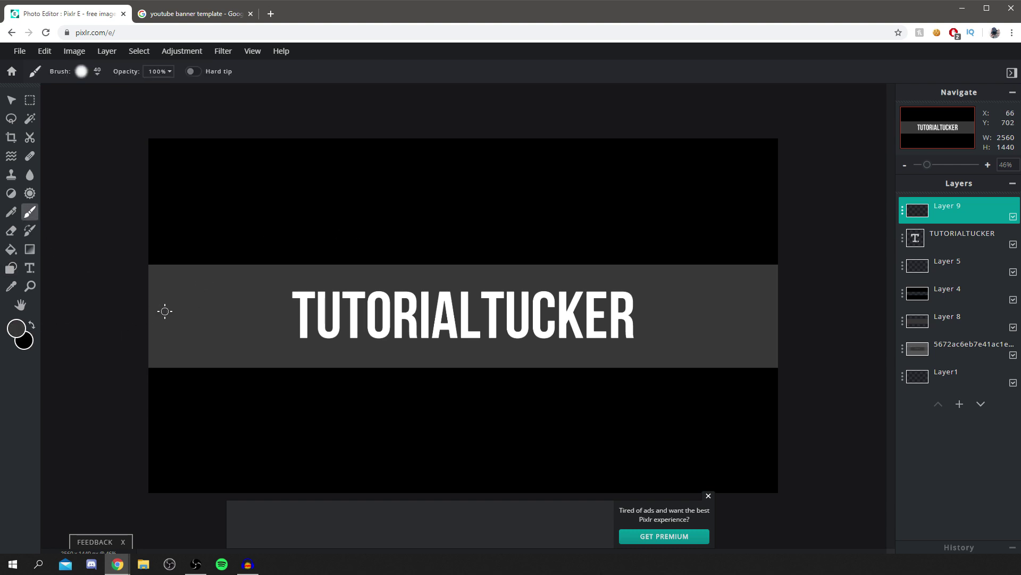
pyautogui.click(30, 327)
pyautogui.moveTo(194, 317)
pyautogui.mouseDown()
pyautogui.moveTo(263, 327)
pyautogui.moveTo(188, 335)
pyautogui.moveTo(253, 336)
pyautogui.moveTo(184, 307)
pyautogui.moveTo(163, 319)
pyautogui.moveTo(221, 319)
pyautogui.mouseUp()
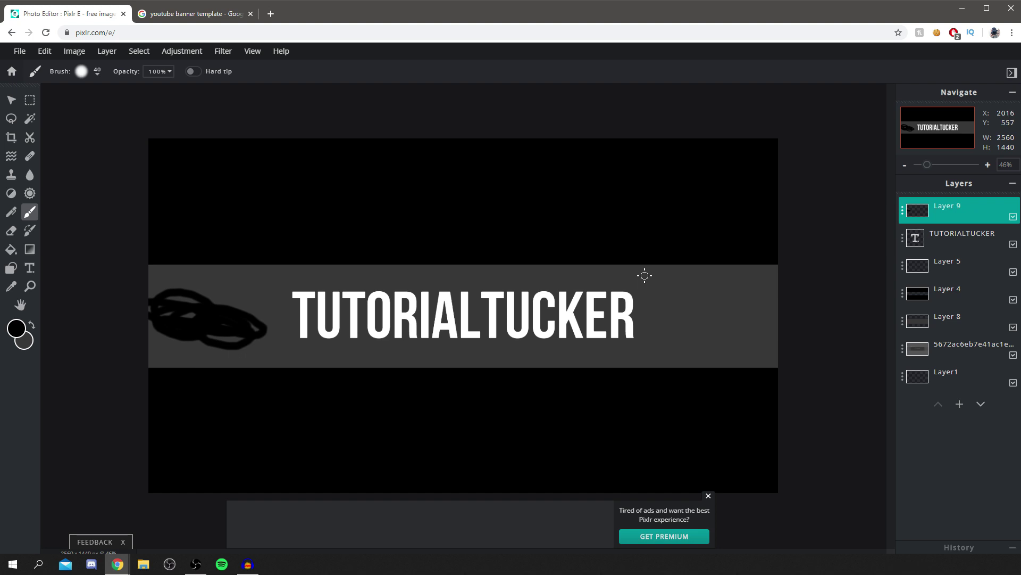
pyautogui.click(964, 213)
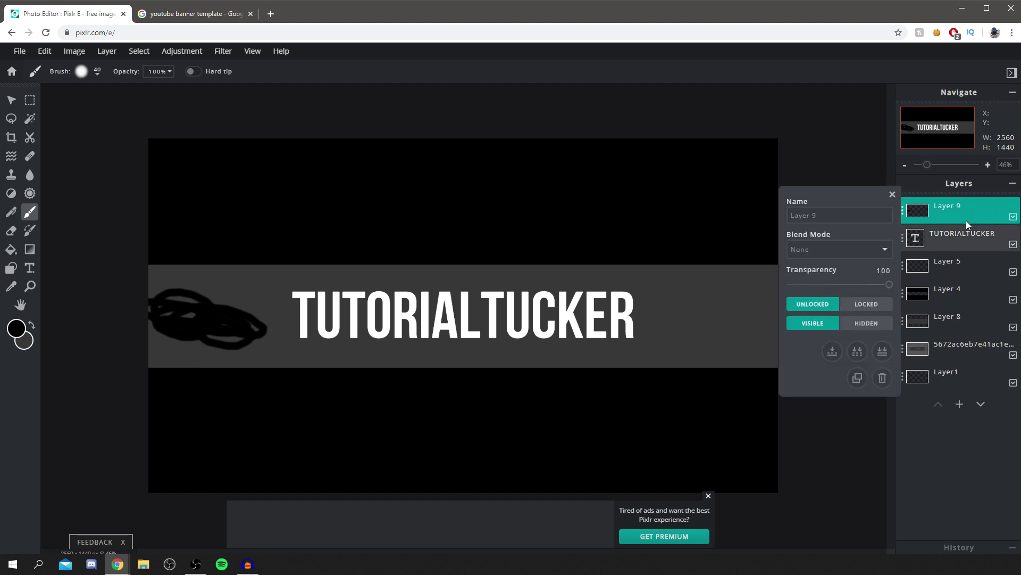
pyautogui.moveTo(888, 286)
pyautogui.mouseDown()
pyautogui.moveTo(793, 287)
pyautogui.moveTo(921, 285)
pyautogui.mouseUp()
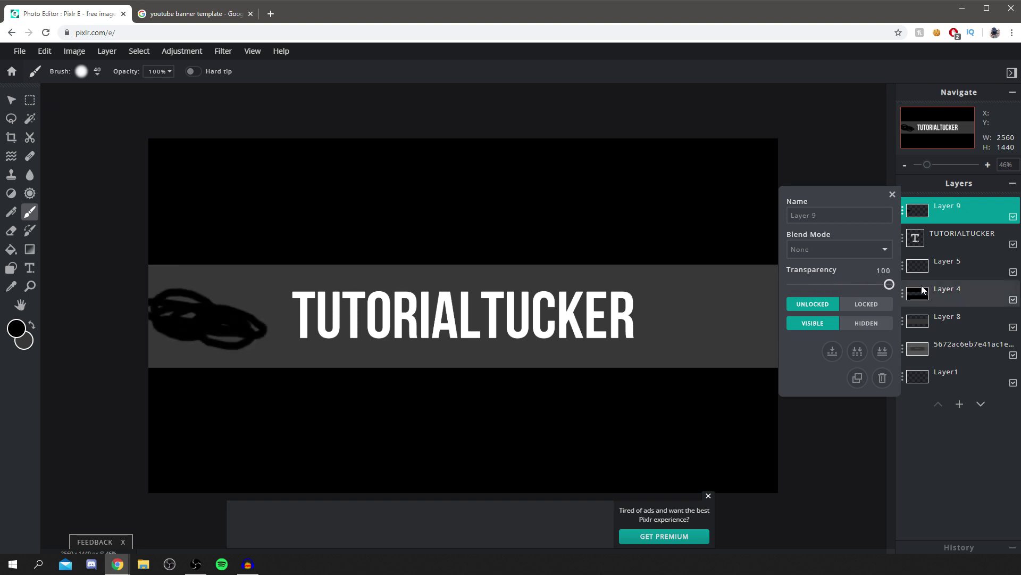
pyautogui.click(891, 197)
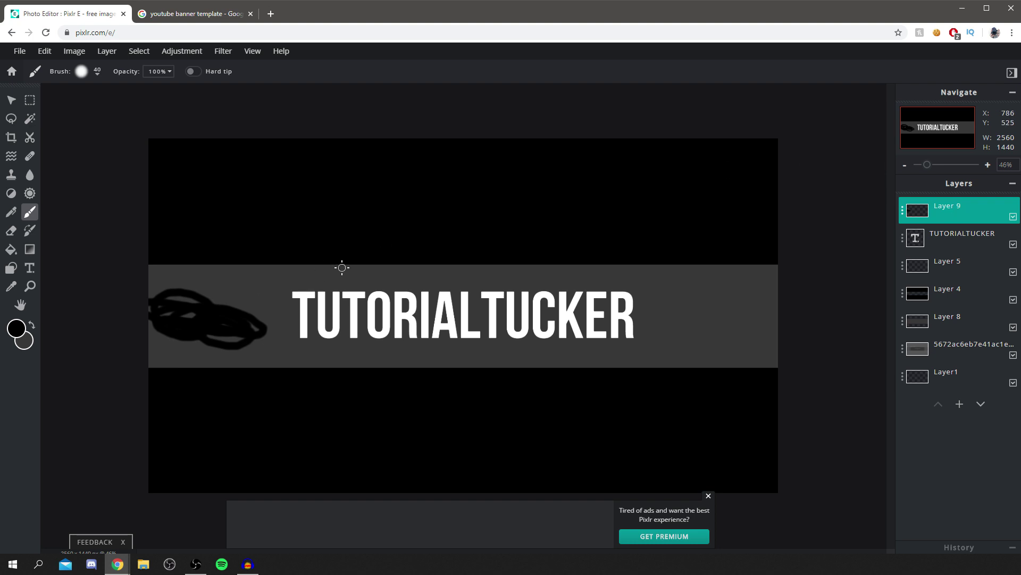
pyautogui.click(940, 211)
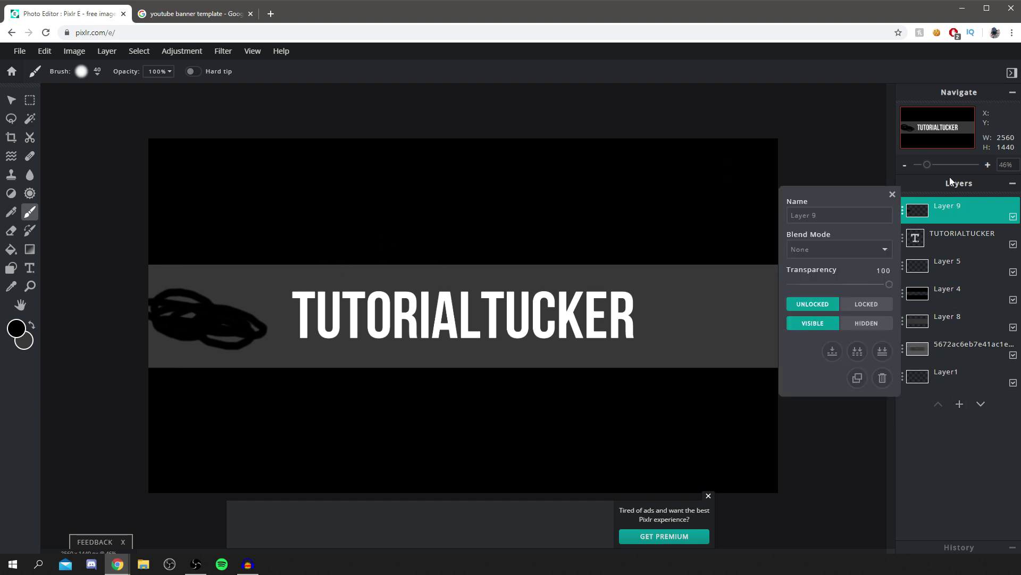
pyautogui.click(884, 379)
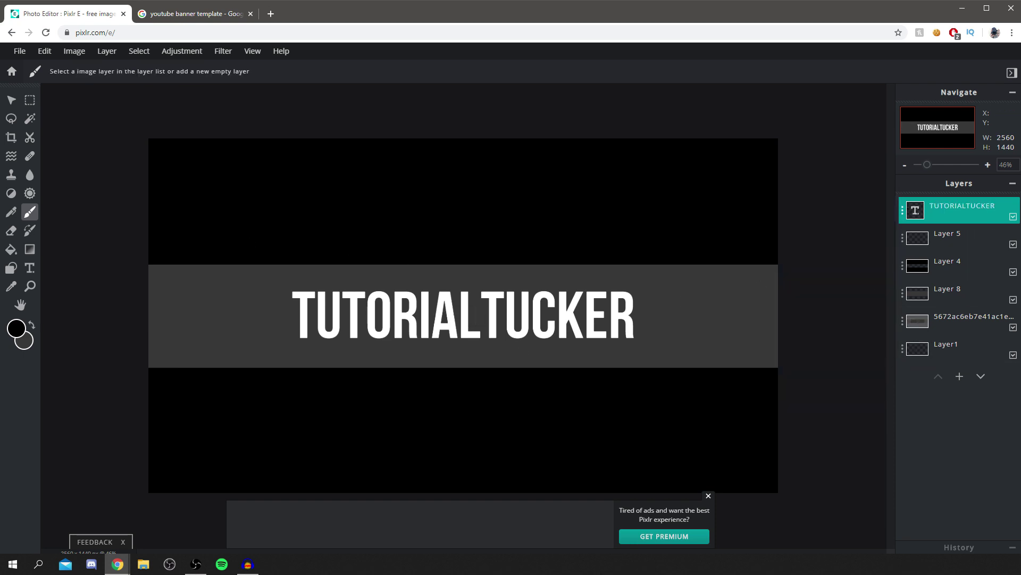
# - Add an empty layer and choose the Rounded Rectangle shape with #FFFFFF white fill
pyautogui.click(12, 268)
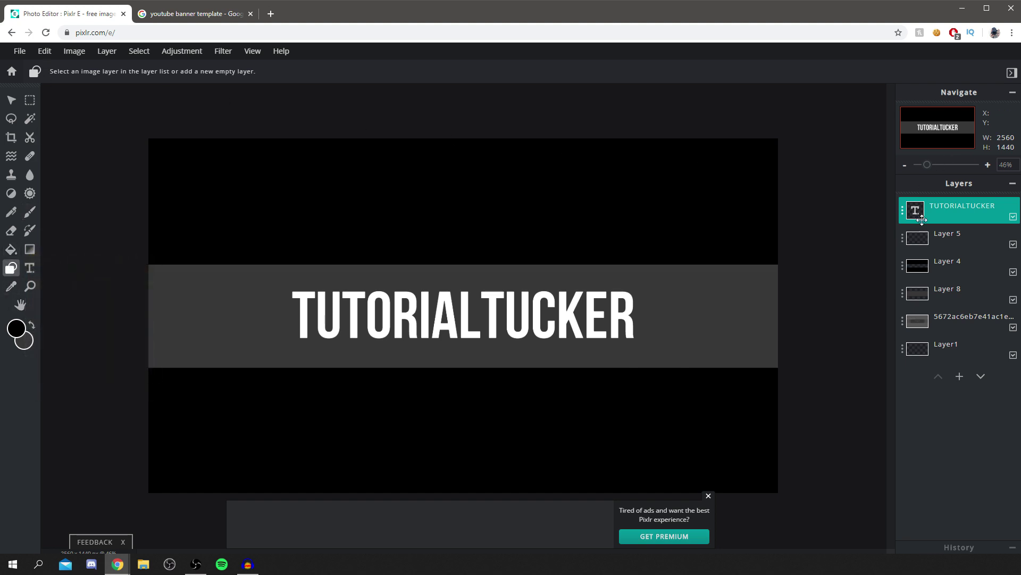
pyautogui.click(956, 377)
pyautogui.click(428, 294)
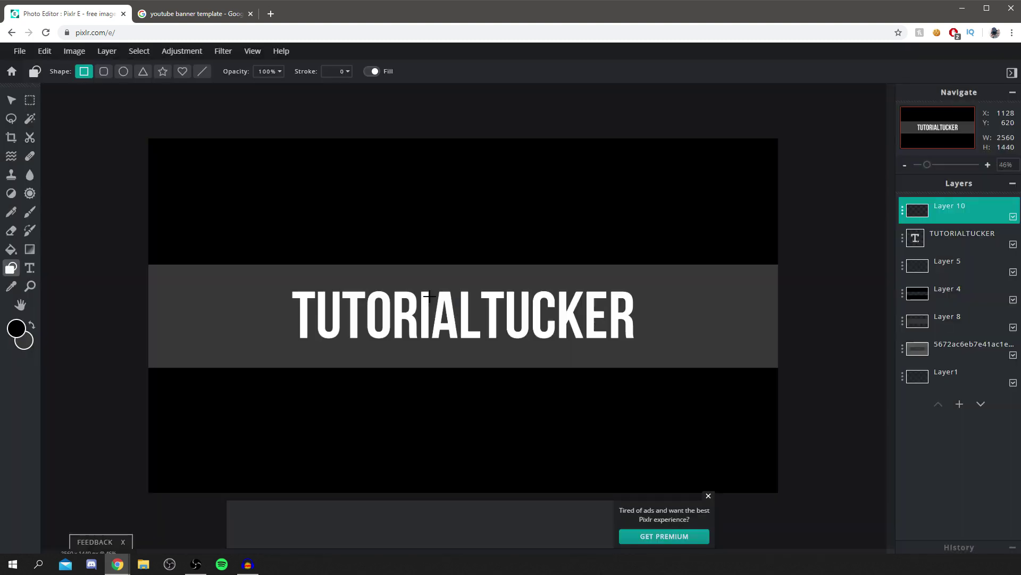
pyautogui.click(104, 72)
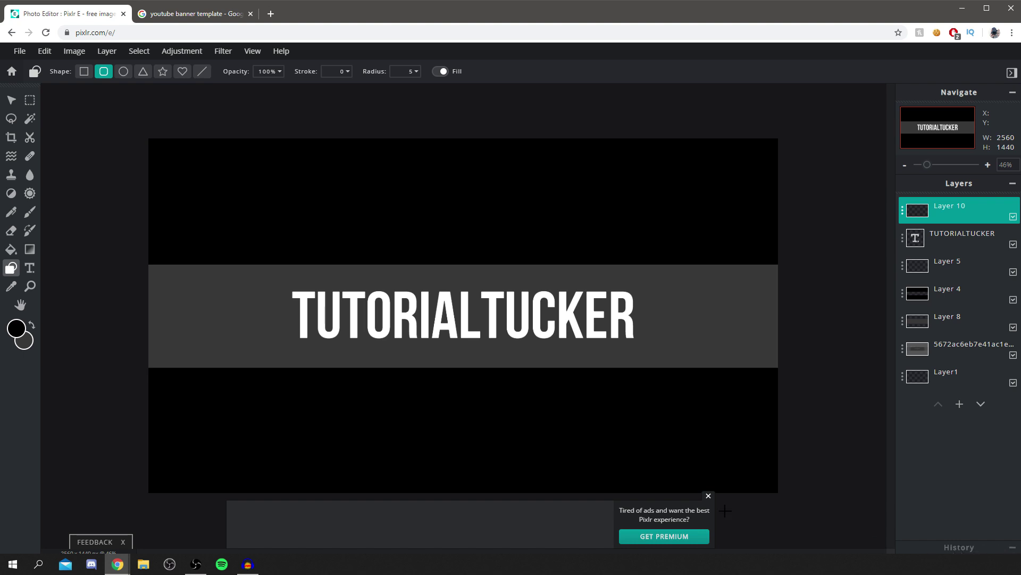
pyautogui.click(28, 340)
pyautogui.click(539, 253)
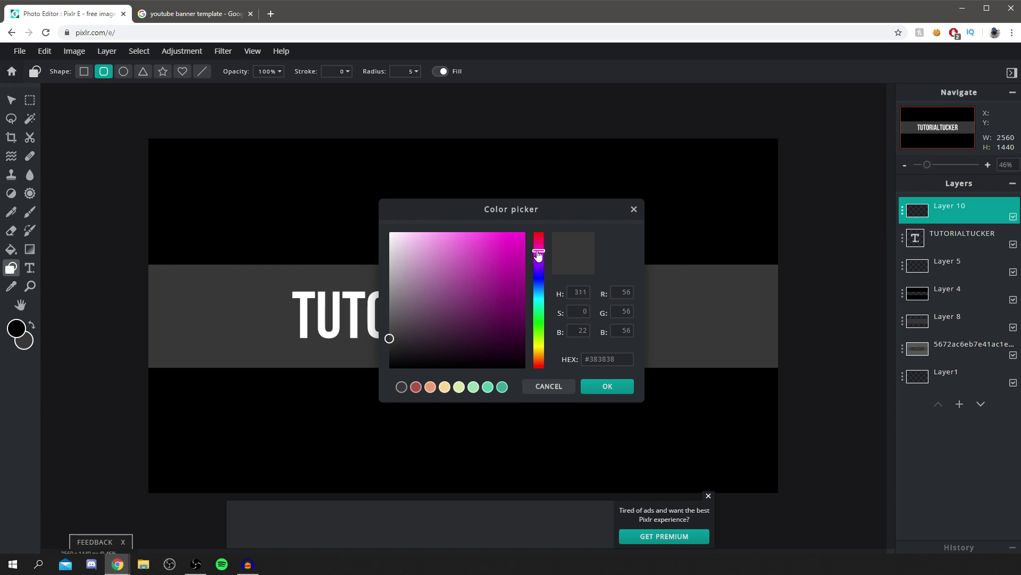
pyautogui.moveTo(400, 239); pyautogui.dragTo(374, 212)
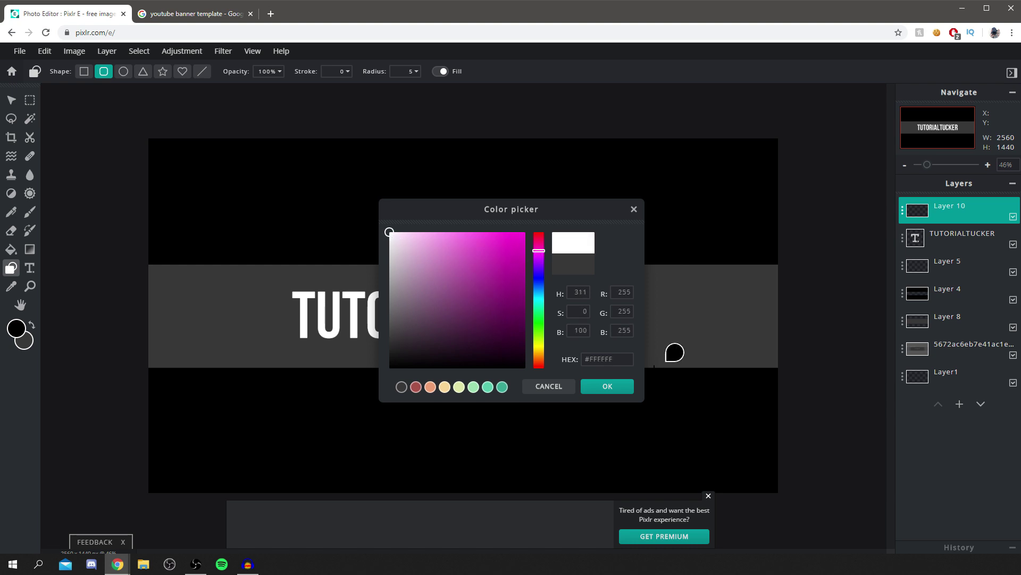
pyautogui.click(612, 387)
# - Draw the white box left of TUTORIALTUCKER and nudge it slightly right and down
pyautogui.moveTo(172, 299); pyautogui.dragTo(266, 329)
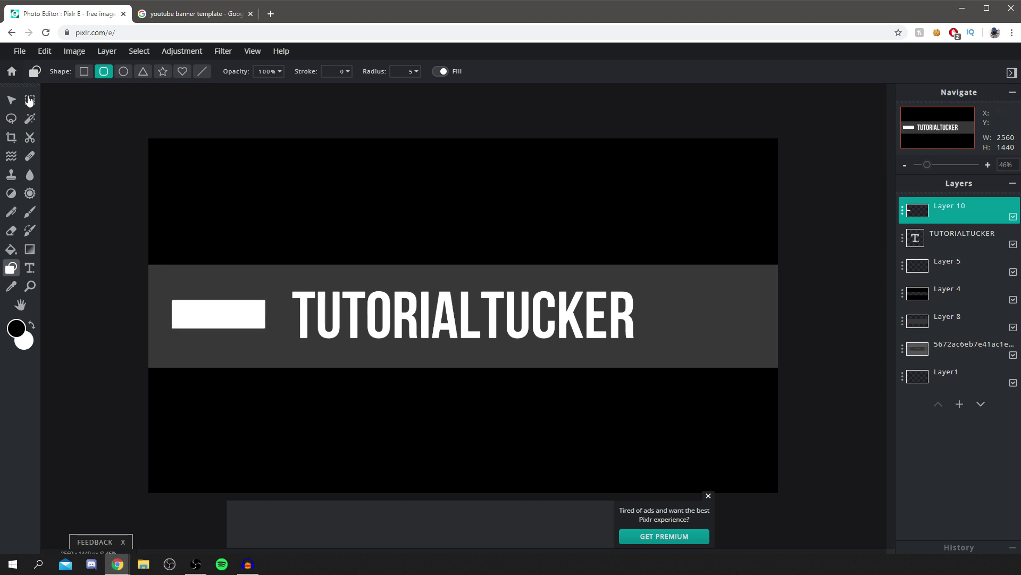
pyautogui.click(11, 99)
pyautogui.moveTo(231, 320); pyautogui.dragTo(235, 322)
pyautogui.click(269, 244)
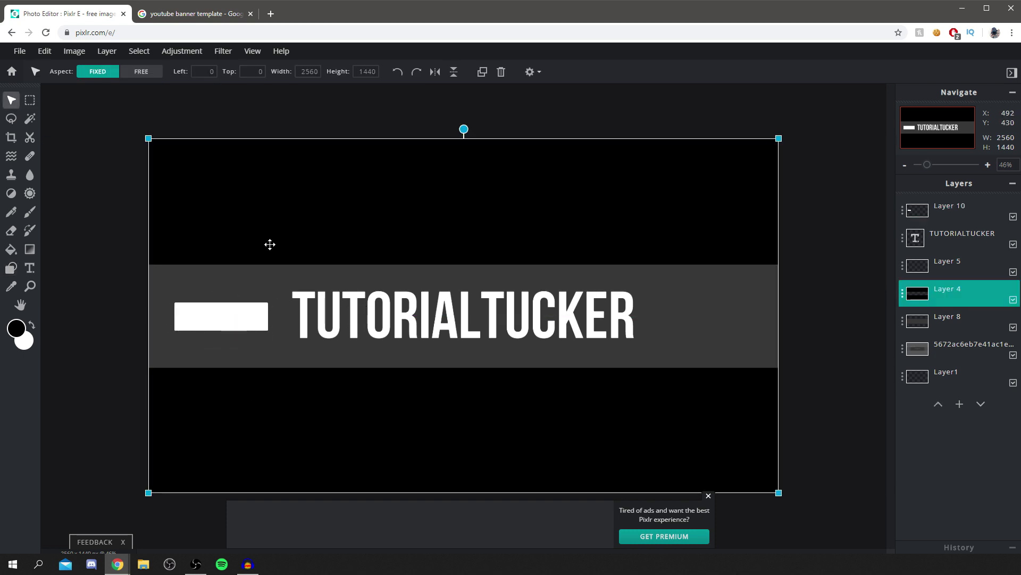
pyautogui.click(956, 214)
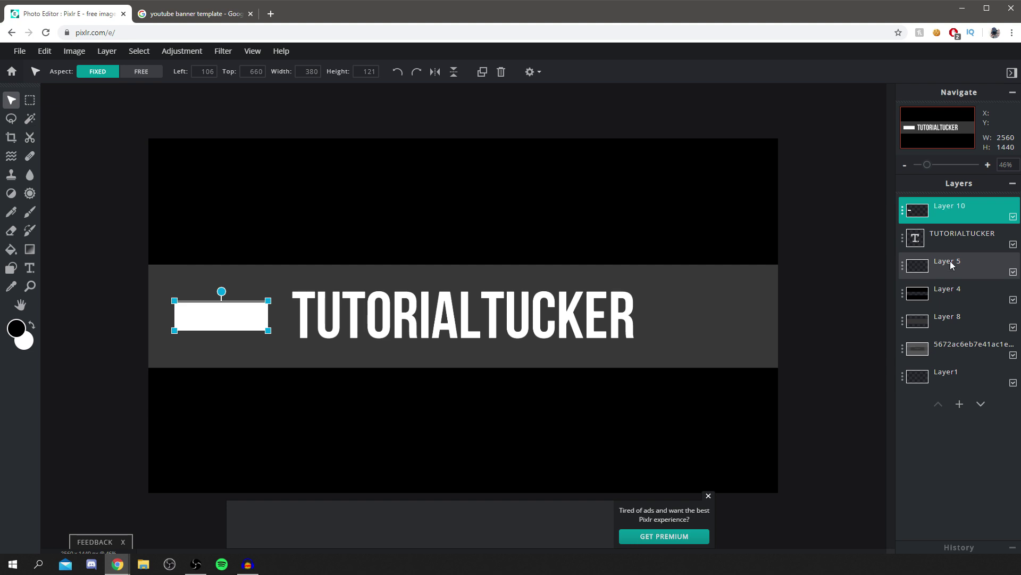
# - Undo a stray small shape and an extra move, leaving the white box nudged slightly right
pyautogui.click(11, 266)
pyautogui.moveTo(207, 278); pyautogui.dragTo(226, 284)
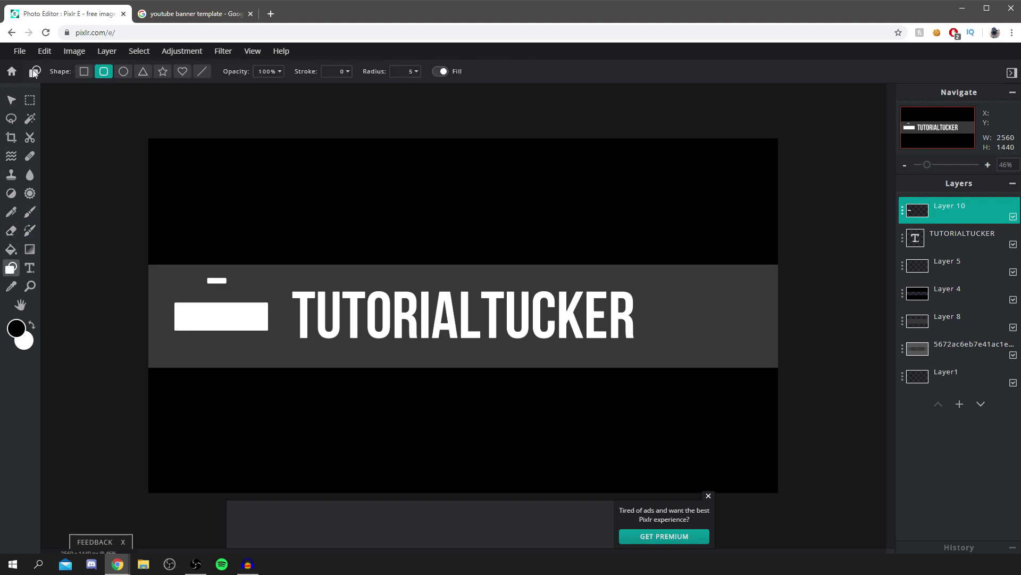
pyautogui.click(11, 100)
pyautogui.moveTo(237, 326); pyautogui.dragTo(239, 331)
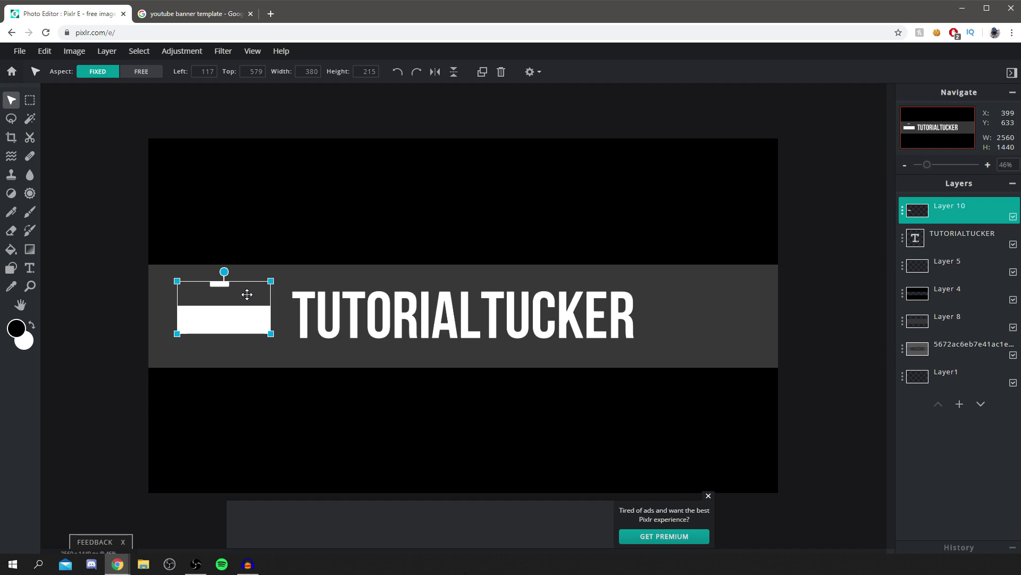
pyautogui.click(45, 52)
pyautogui.click(48, 68)
pyautogui.click(45, 51)
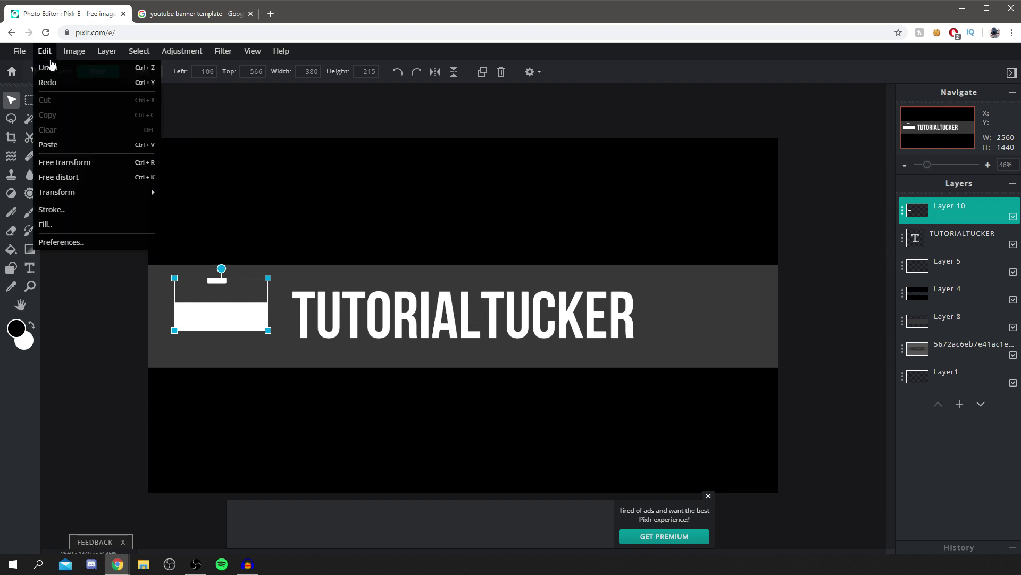
pyautogui.click(50, 68)
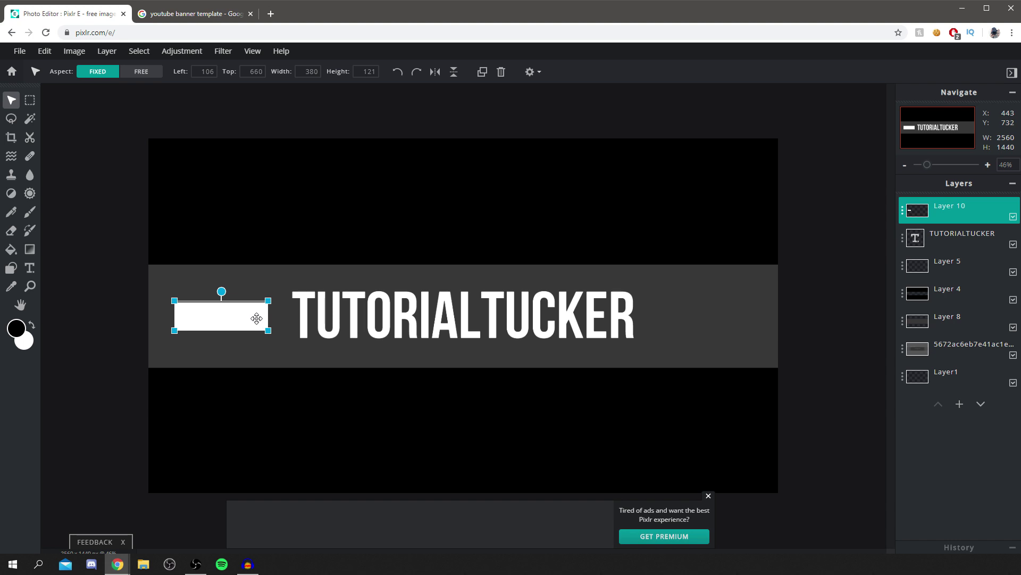
pyautogui.moveTo(232, 325); pyautogui.dragTo(235, 316)
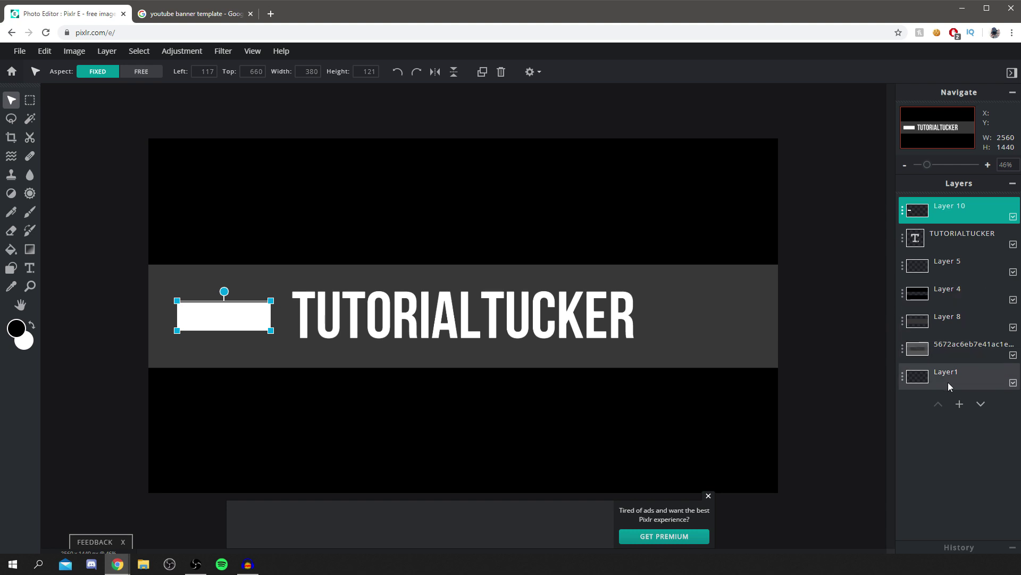
# - Add an empty layer and choose the Star shape with #FFEA00 yellow fill
pyautogui.click(959, 406)
pyautogui.click(429, 297)
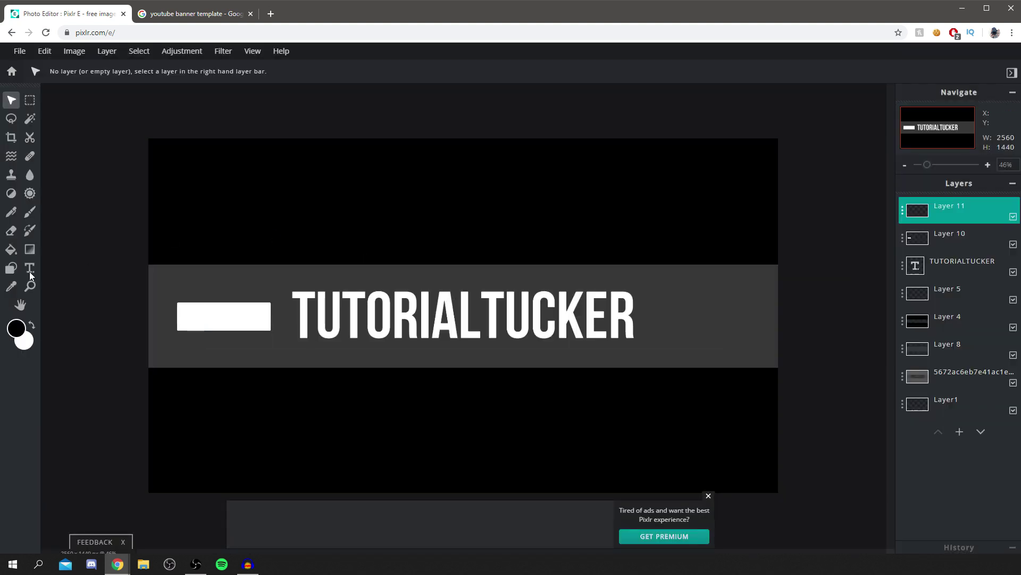
pyautogui.click(11, 268)
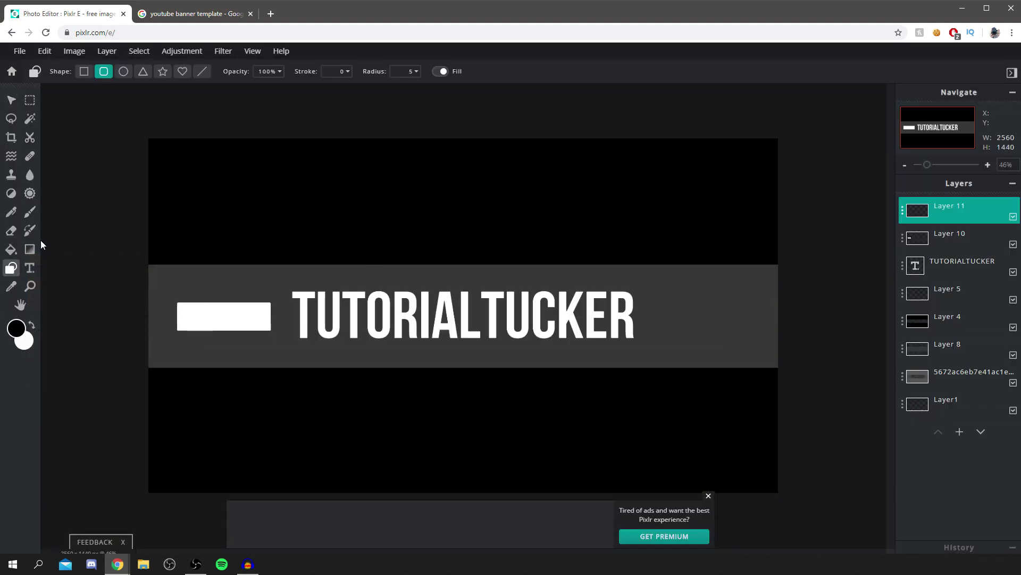
pyautogui.click(163, 71)
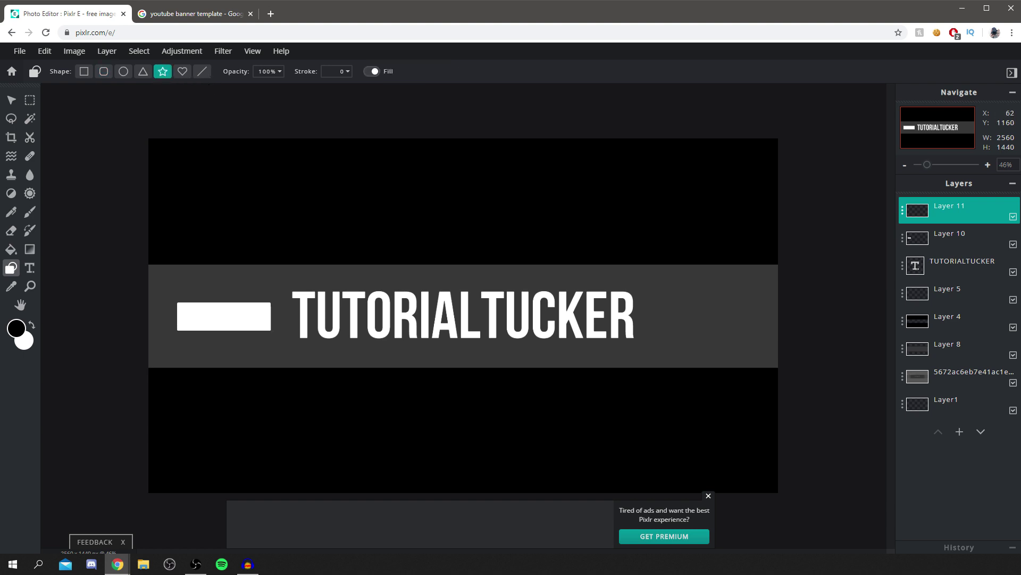
pyautogui.click(27, 342)
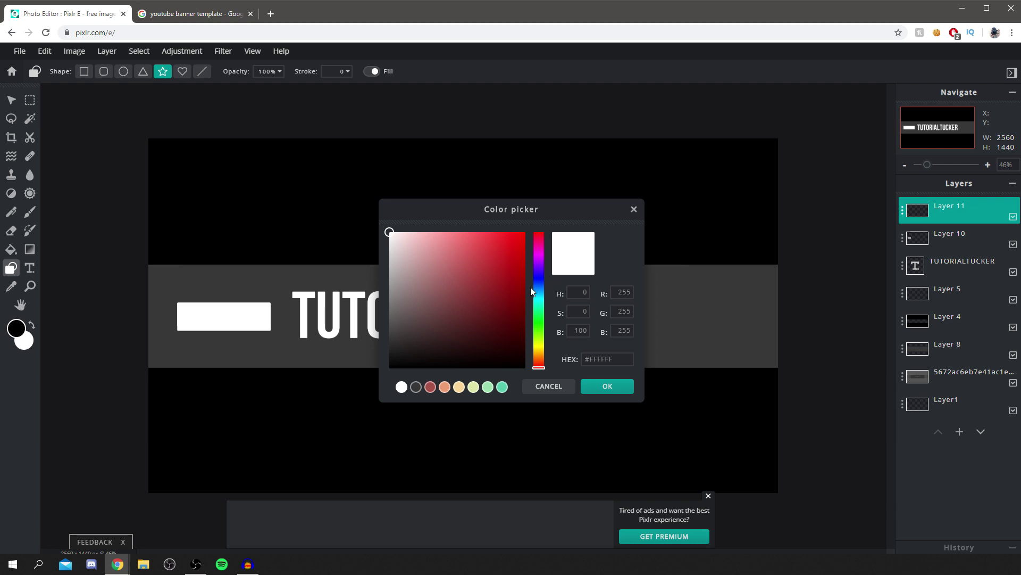
pyautogui.moveTo(543, 360); pyautogui.dragTo(539, 347)
pyautogui.click(504, 246)
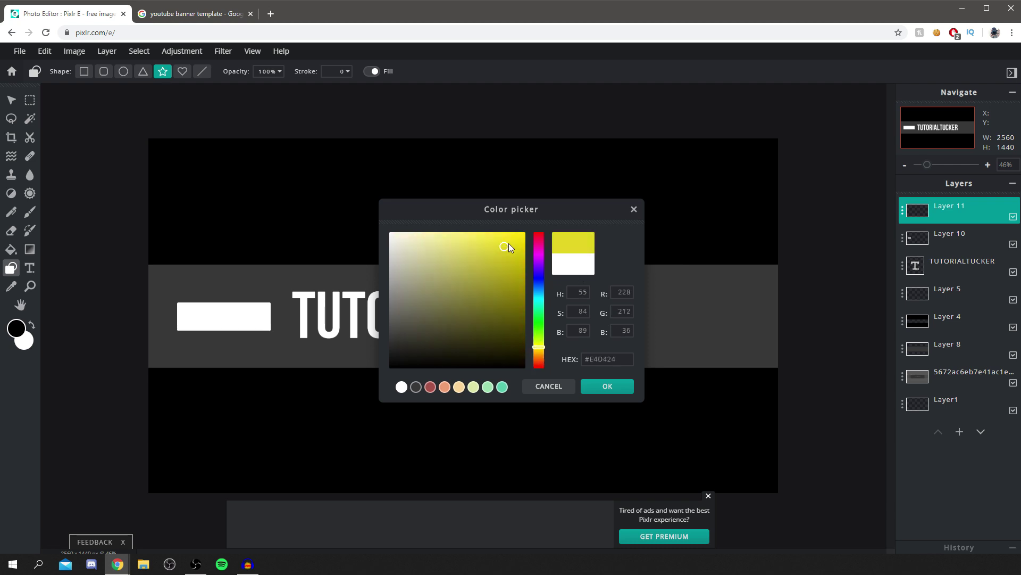
pyautogui.moveTo(524, 240); pyautogui.dragTo(536, 229)
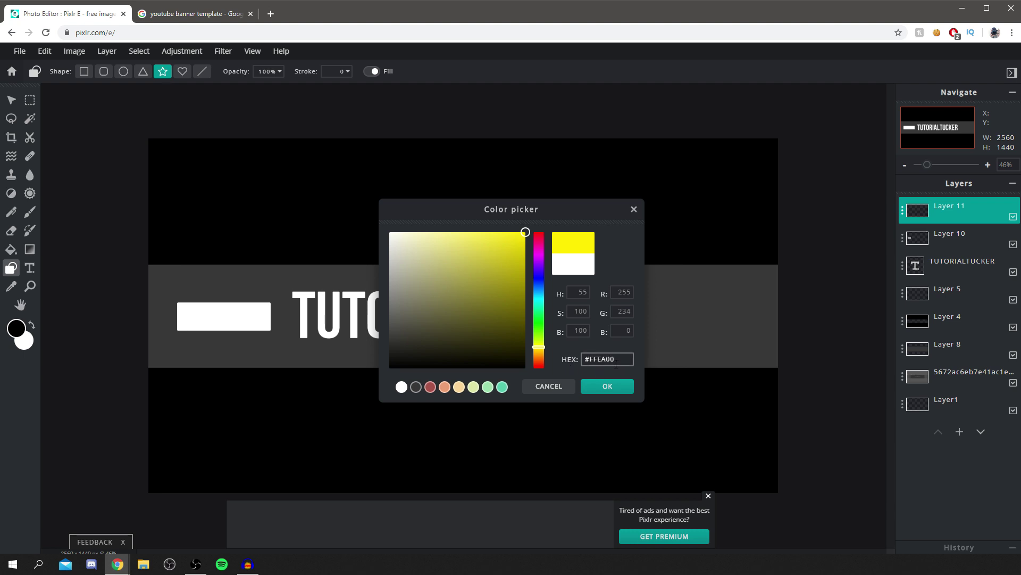
pyautogui.click(605, 387)
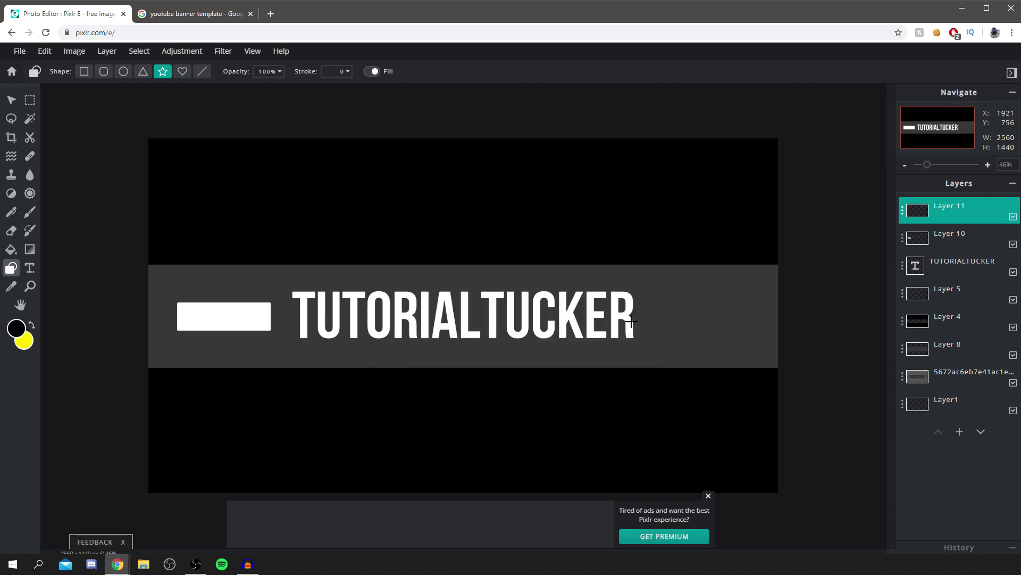
# - Draw the yellow star and position it on the grey band right of TUTORIALTUCKER
pyautogui.moveTo(657, 284)
pyautogui.mouseDown()
pyautogui.moveTo(693, 320)
pyautogui.moveTo(681, 306)
pyautogui.mouseUp()
pyautogui.click(12, 100)
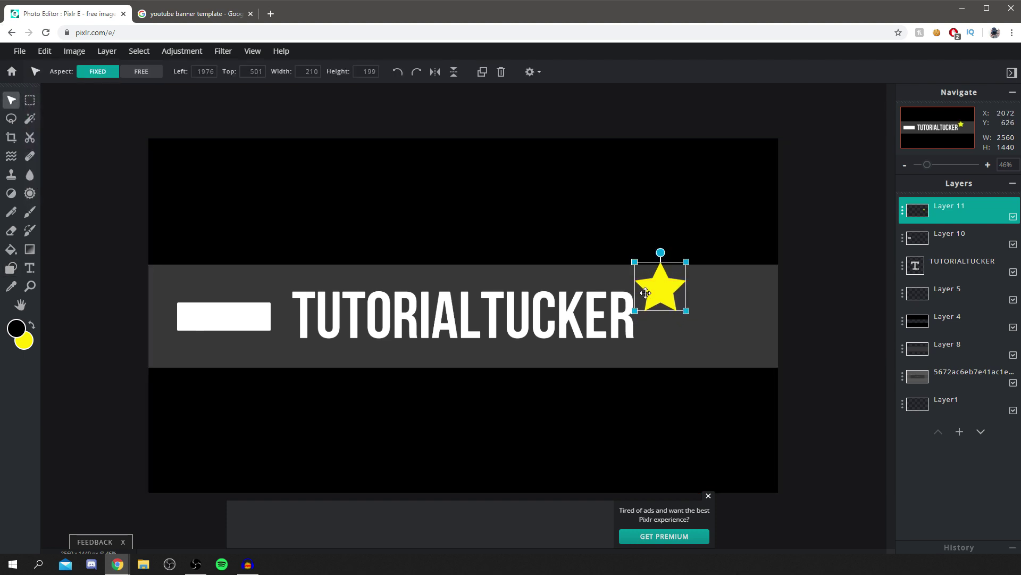
pyautogui.moveTo(661, 300); pyautogui.dragTo(703, 326)
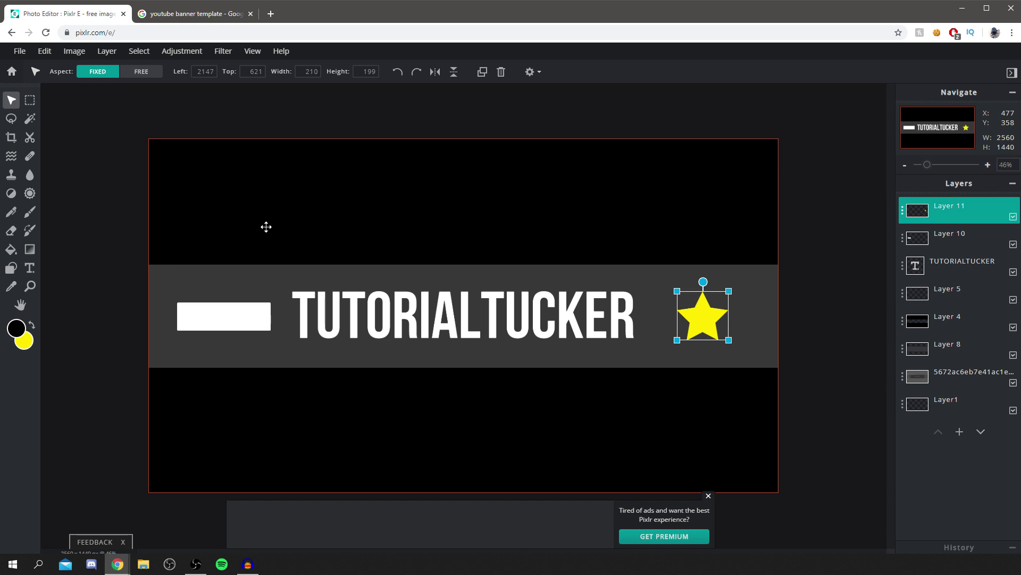
pyautogui.moveTo(698, 311); pyautogui.dragTo(694, 311)
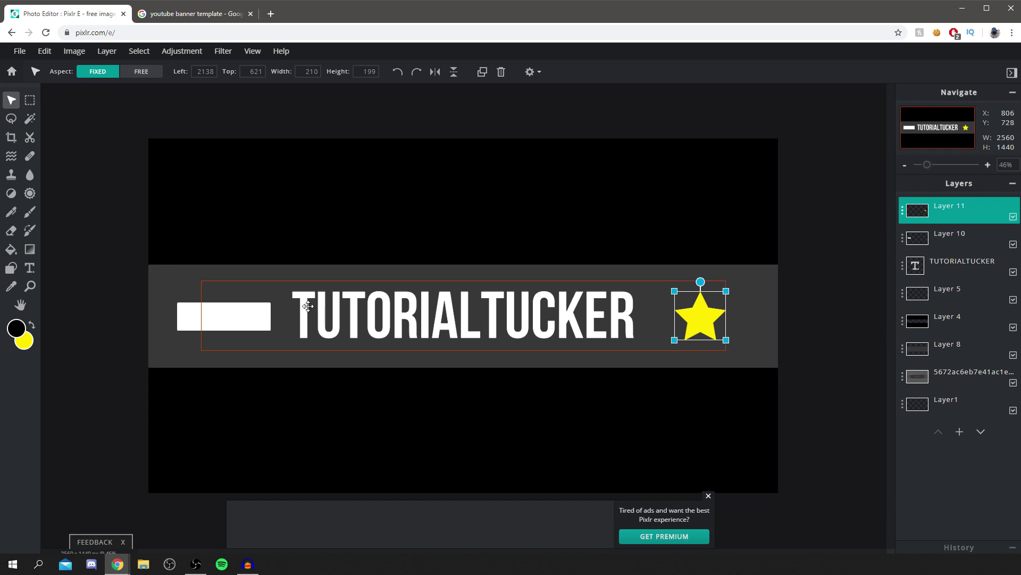
pyautogui.click(30, 268)
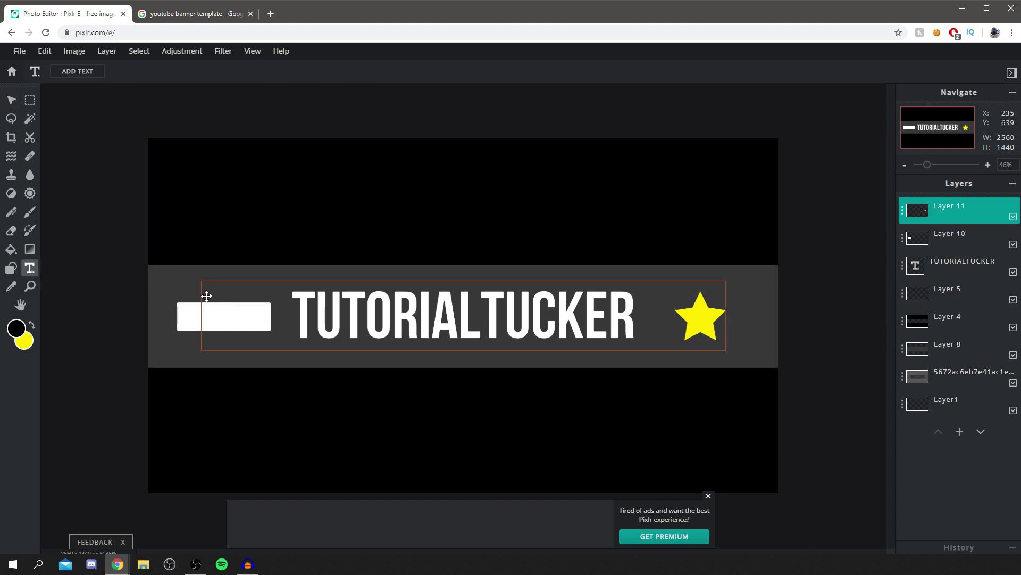
pyautogui.click(960, 431)
pyautogui.click(434, 306)
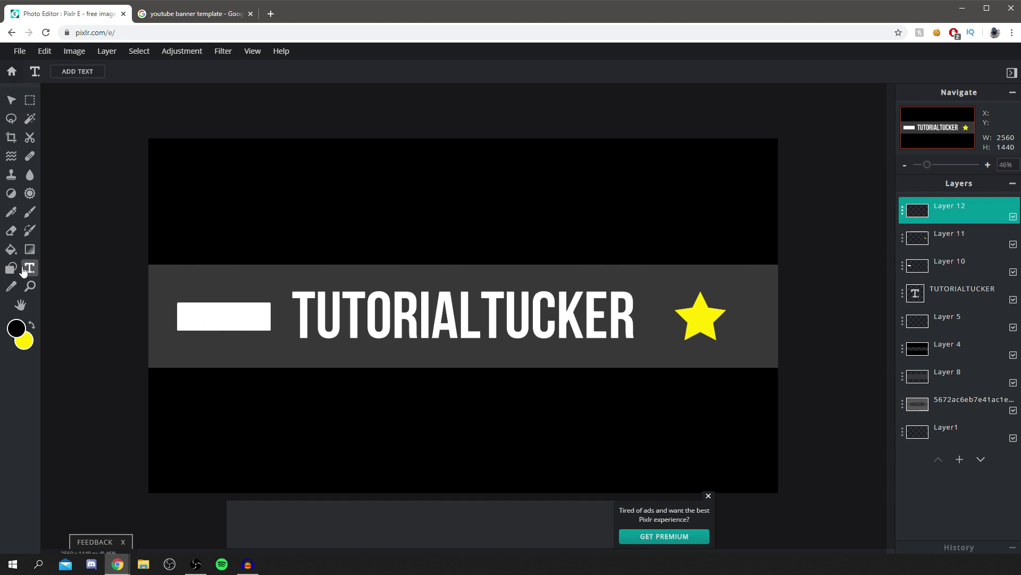
pyautogui.click(205, 285)
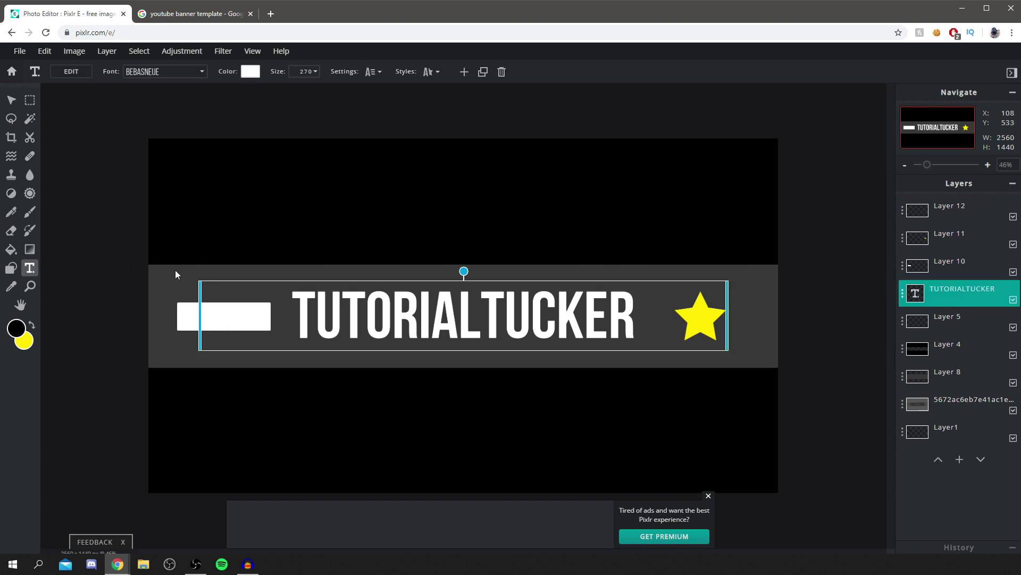
pyautogui.press('Escape')
pyautogui.click(202, 309)
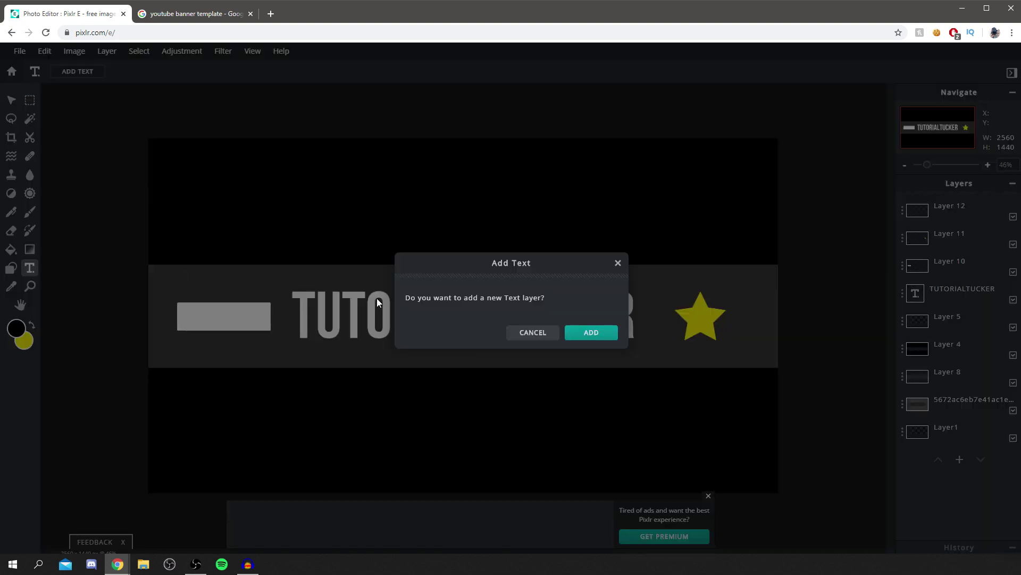
pyautogui.click(578, 333)
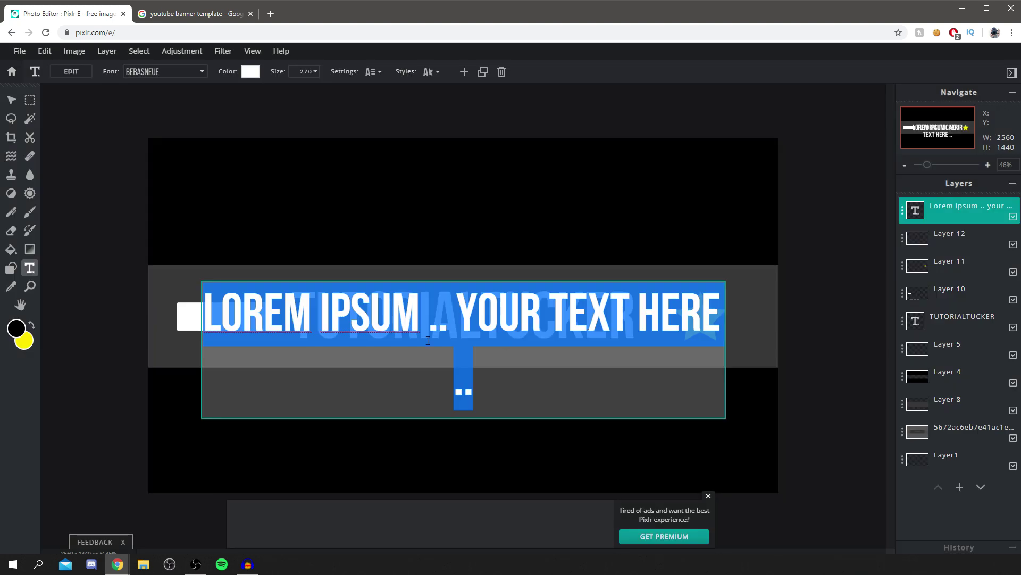
pyautogui.press('BackSpace')
pyautogui.write('@')
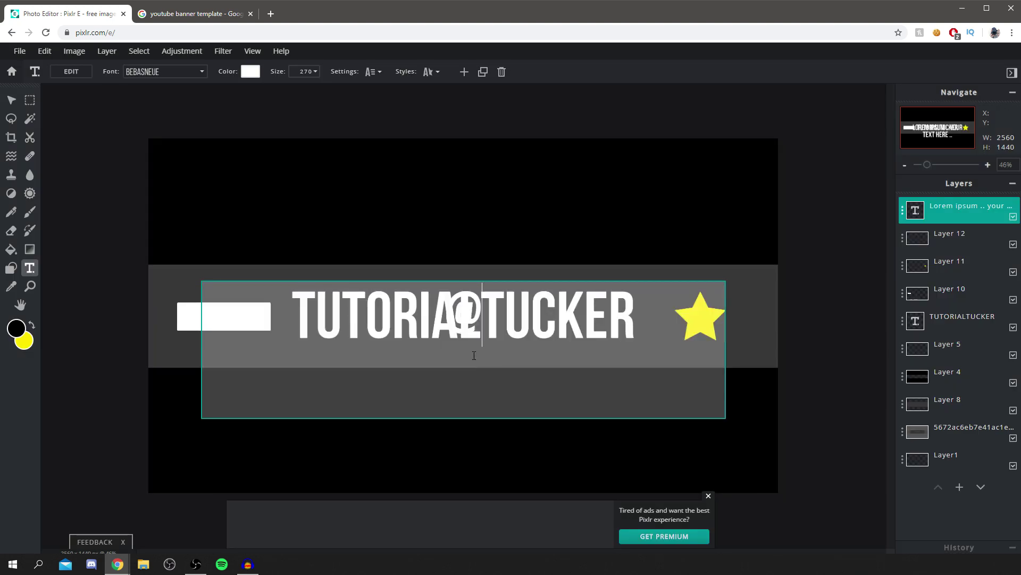
pyautogui.write('t')
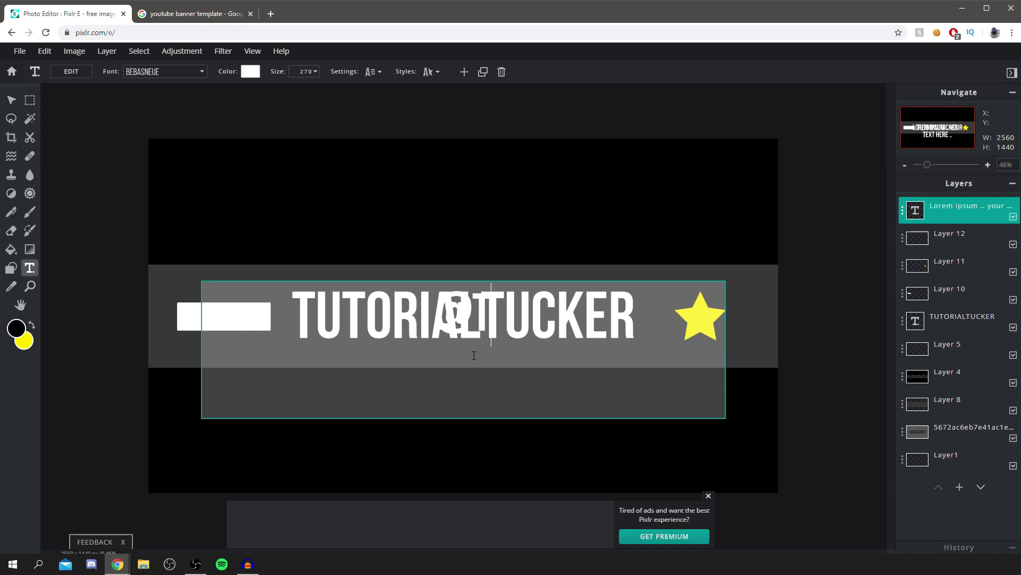
pyautogui.write('ucker')
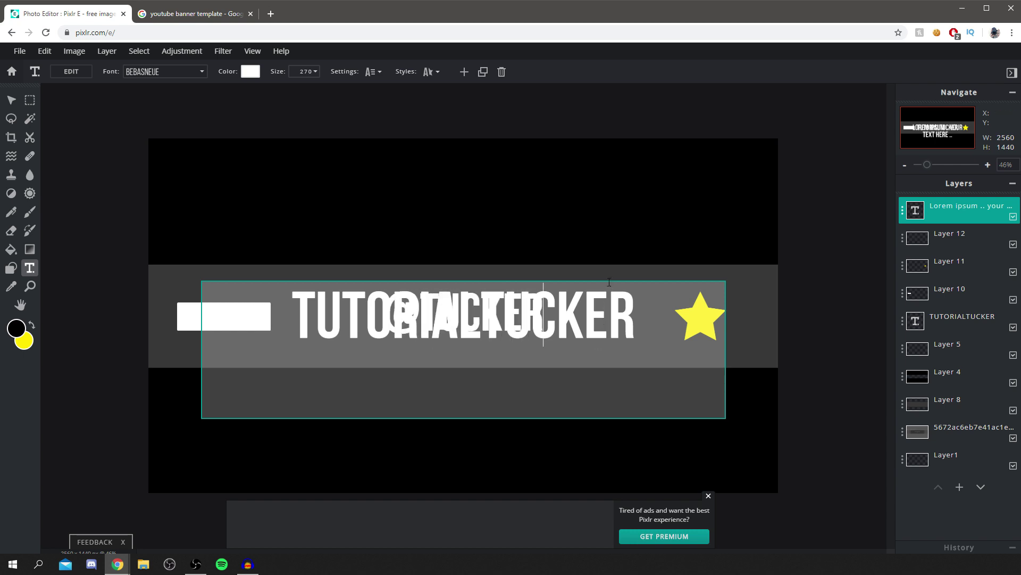
pyautogui.click(595, 248)
pyautogui.moveTo(598, 283); pyautogui.dragTo(511, 333)
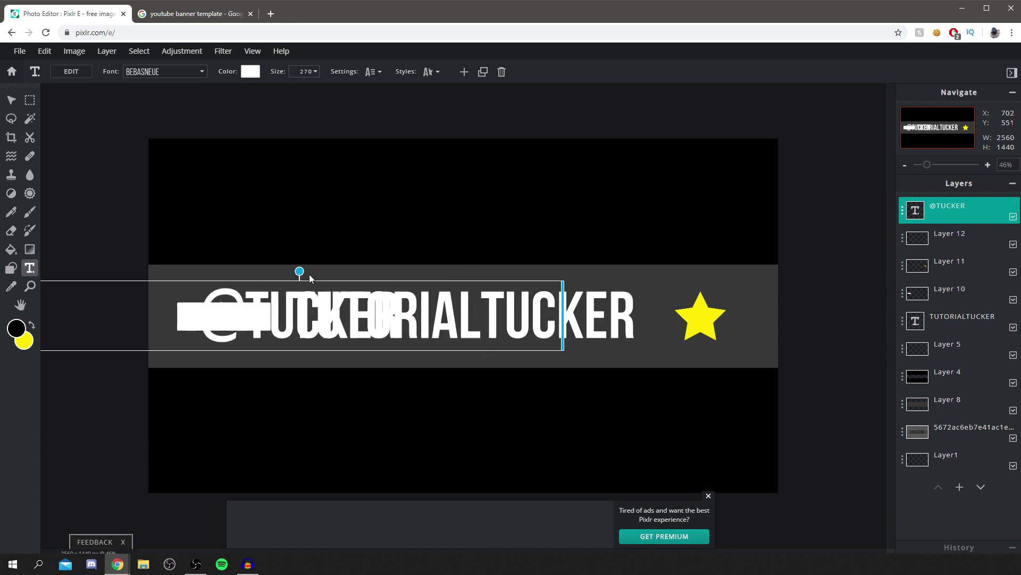
pyautogui.doubleClick(312, 312)
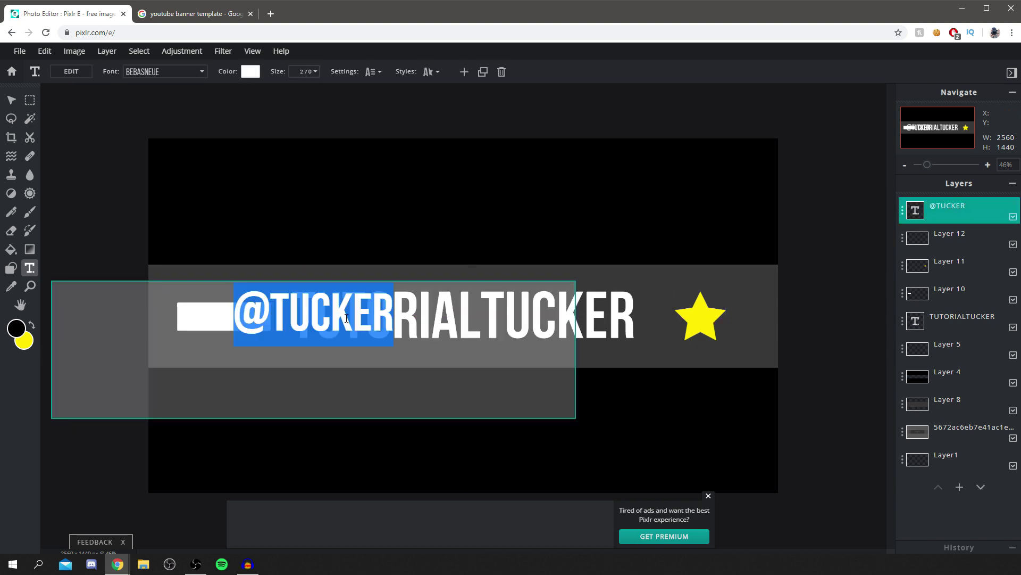
pyautogui.click(316, 71)
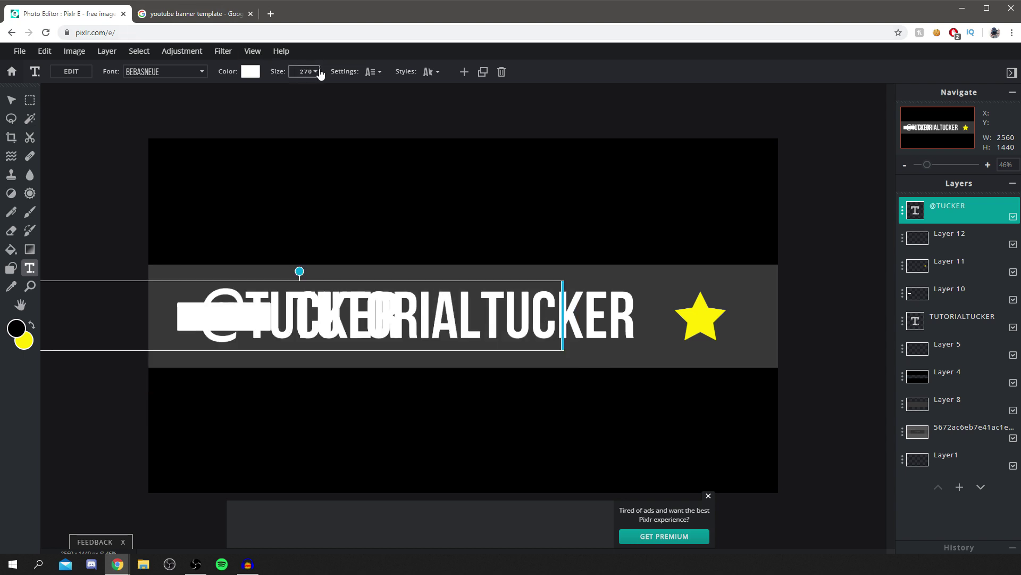
pyautogui.click(316, 72)
pyautogui.moveTo(253, 90); pyautogui.dragTo(237, 90)
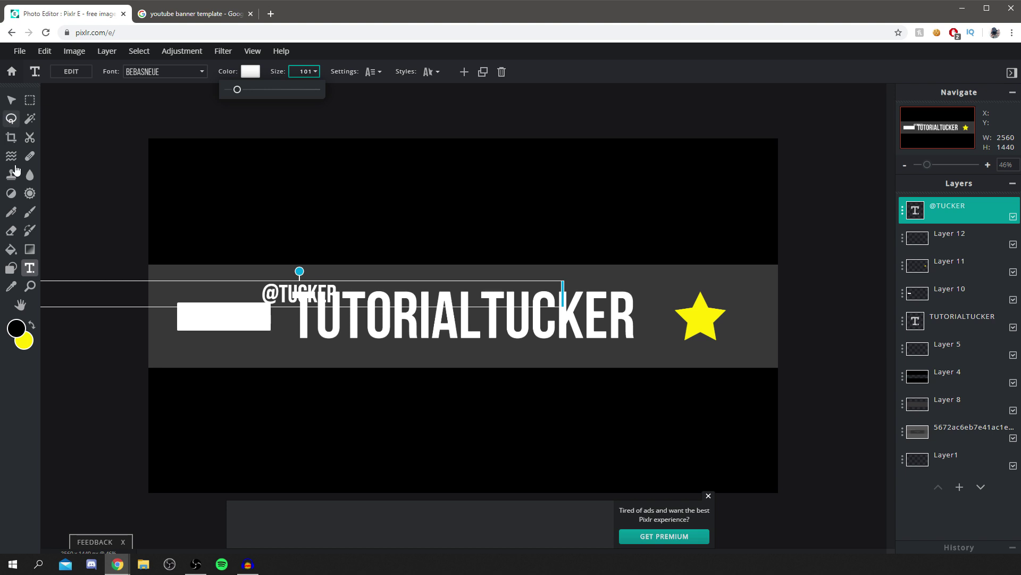
pyautogui.doubleClick(292, 298)
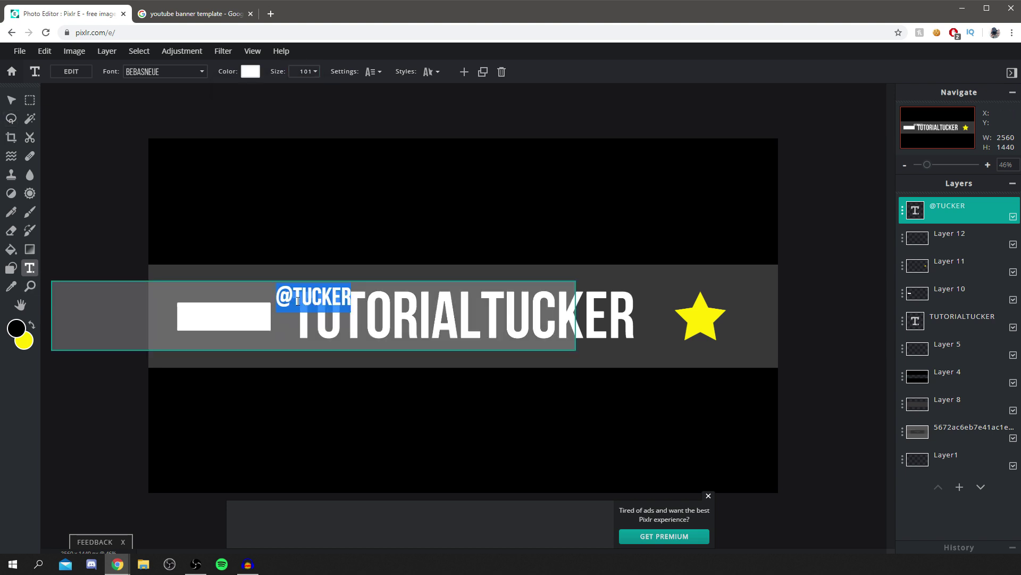
pyautogui.click(250, 72)
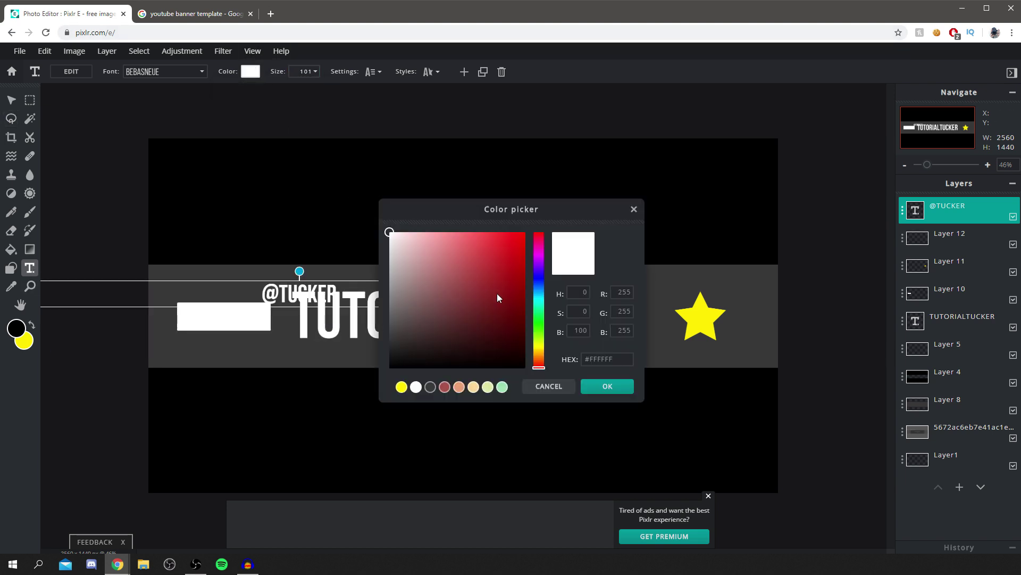
pyautogui.moveTo(538, 365); pyautogui.dragTo(544, 357)
pyautogui.moveTo(403, 335); pyautogui.dragTo(376, 339)
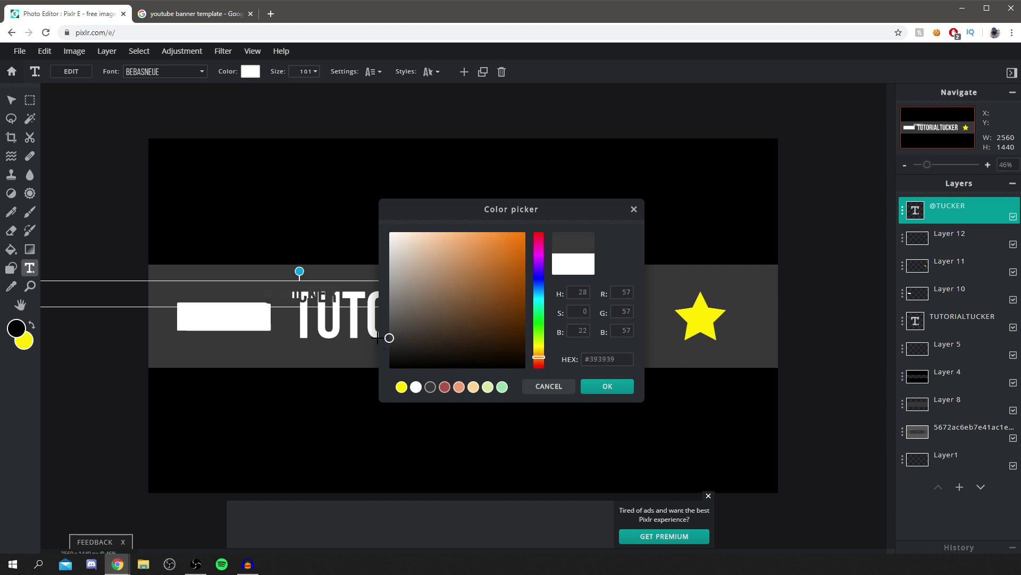
pyautogui.click(606, 385)
pyautogui.moveTo(327, 296); pyautogui.dragTo(233, 318)
# - Select Layer 4 and zoom in on the banner
pyautogui.click(11, 100)
pyautogui.scroll(-3, 478, 302)
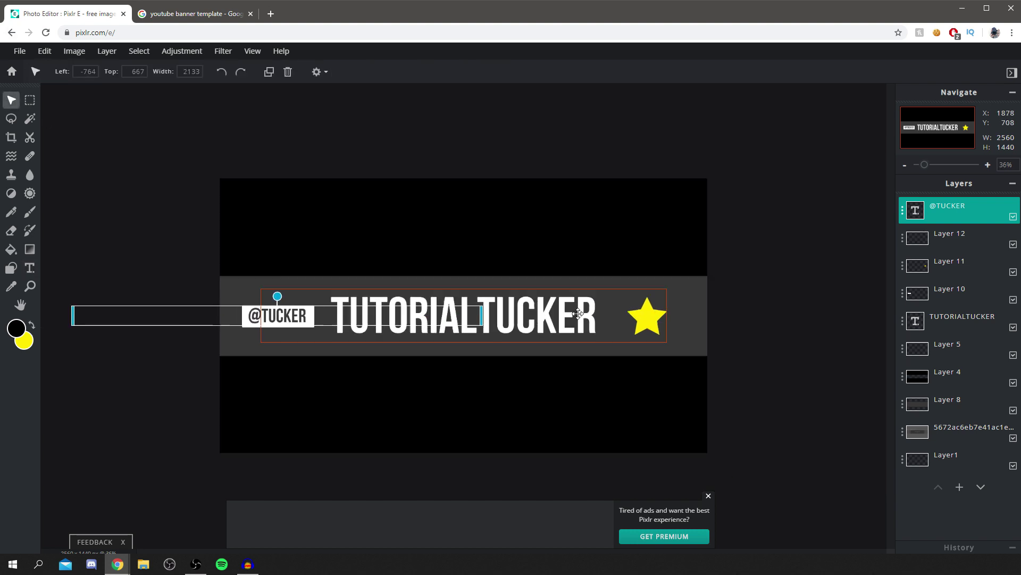
pyautogui.click(427, 246)
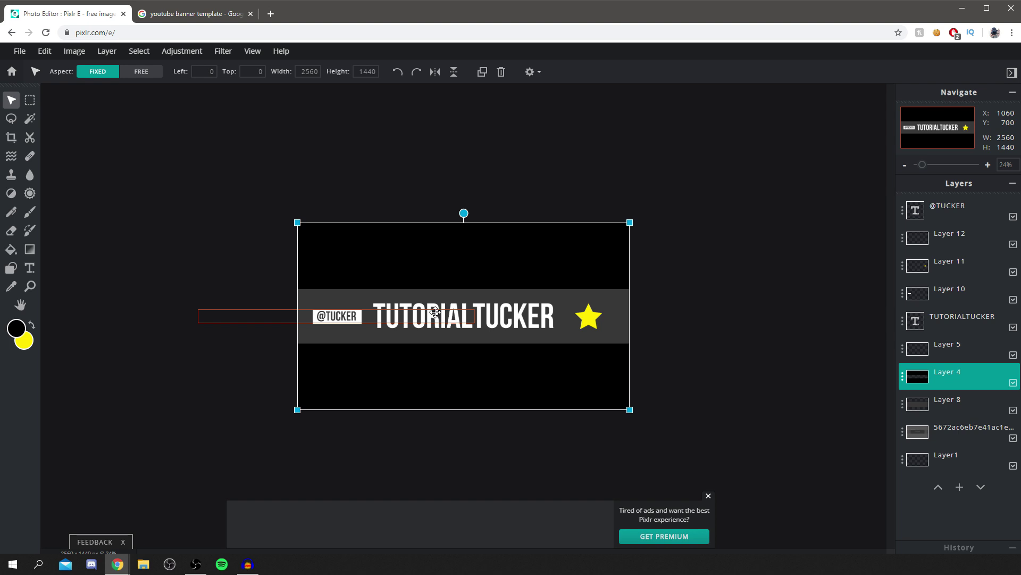
pyautogui.scroll(1, 436, 313)
pyautogui.scroll(2, 435, 313)
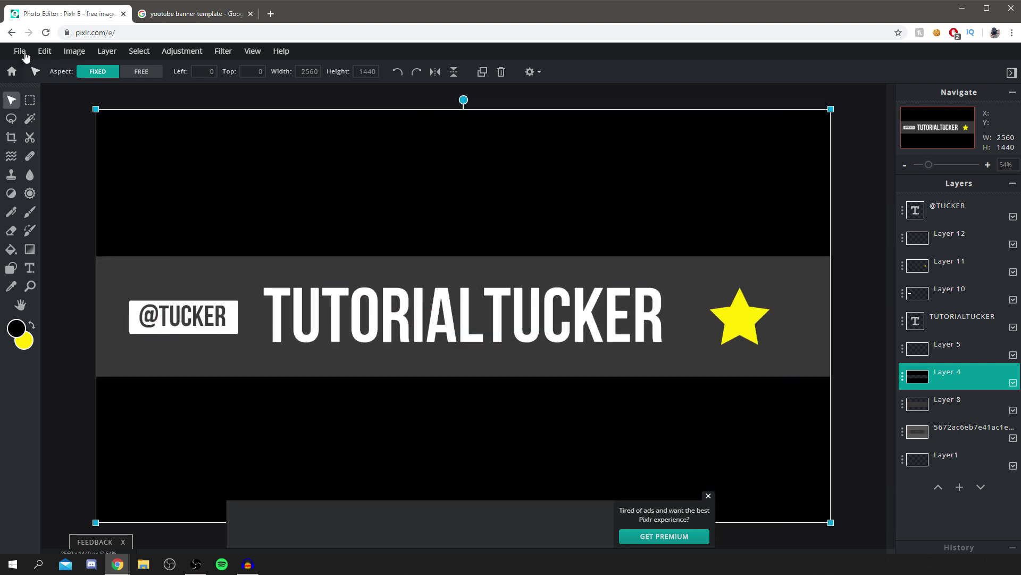
# - In File > Save, set the file type to JPG and quality to 100%
pyautogui.click(21, 53)
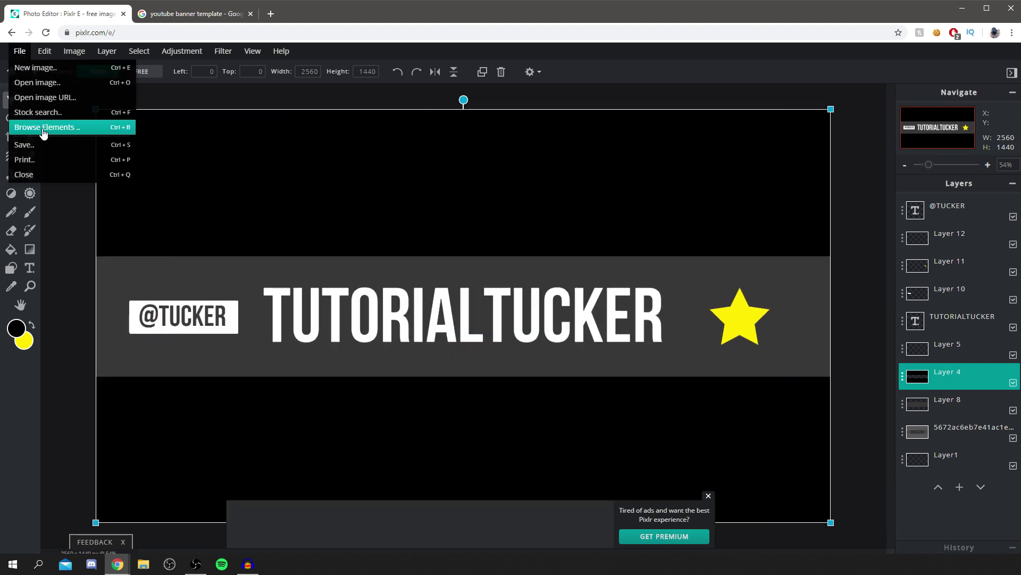
pyautogui.click(39, 146)
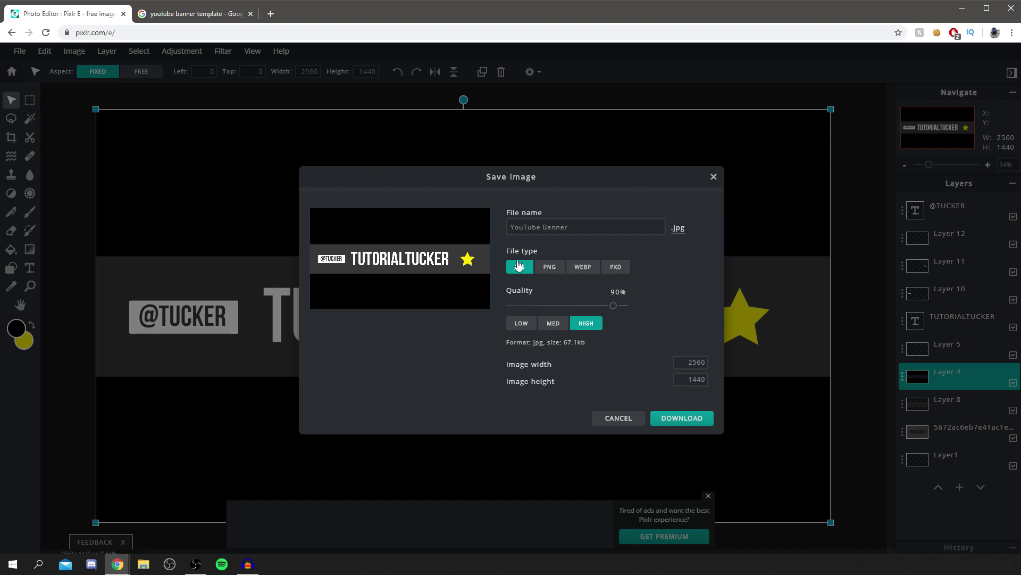
pyautogui.click(550, 268)
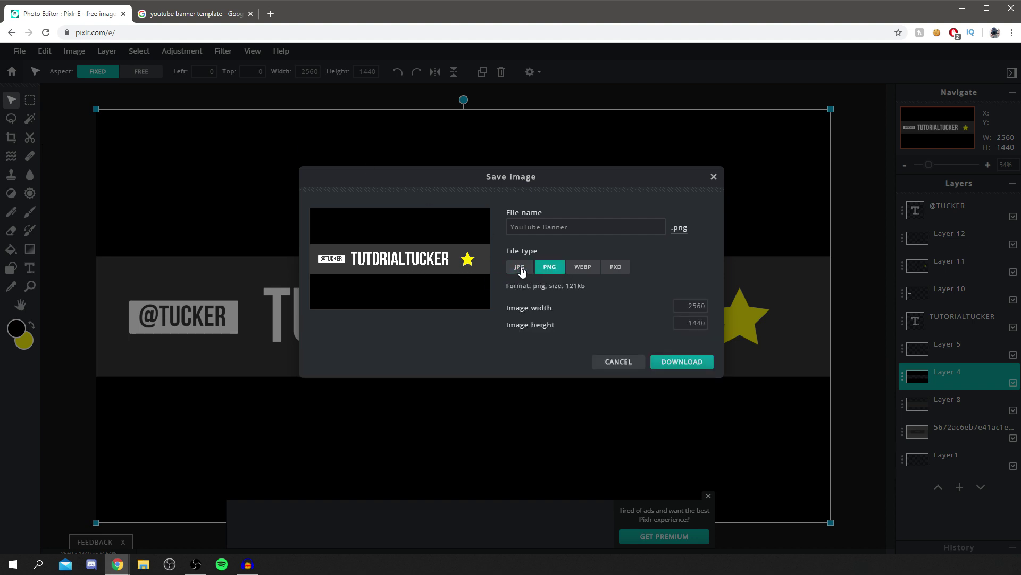
pyautogui.click(521, 269)
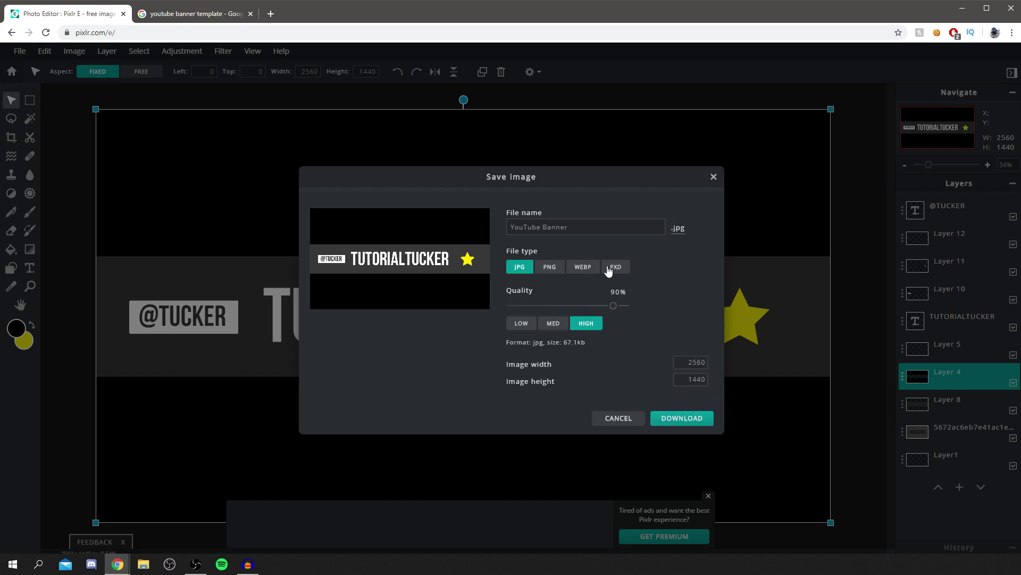
pyautogui.click(614, 269)
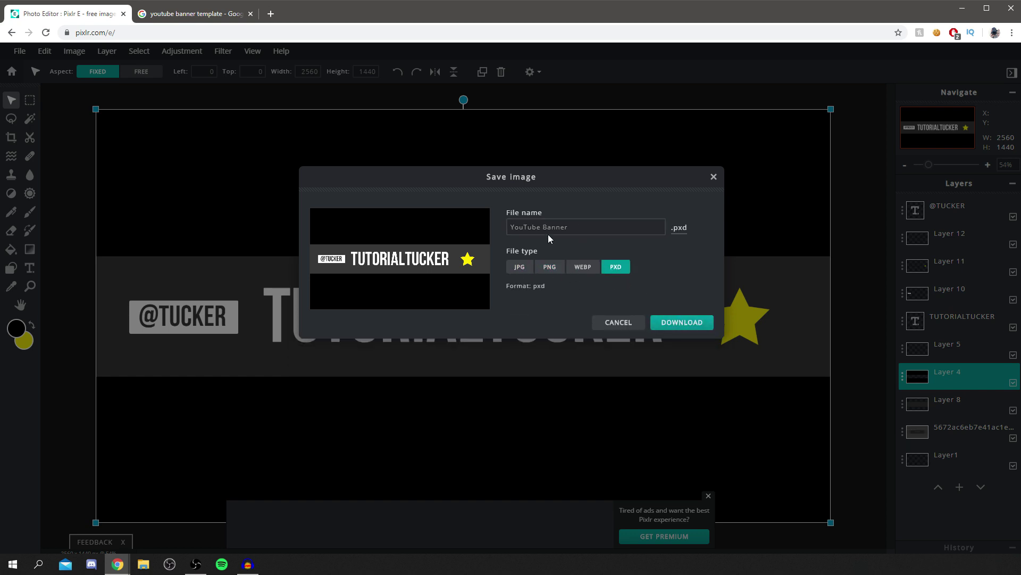
pyautogui.click(520, 268)
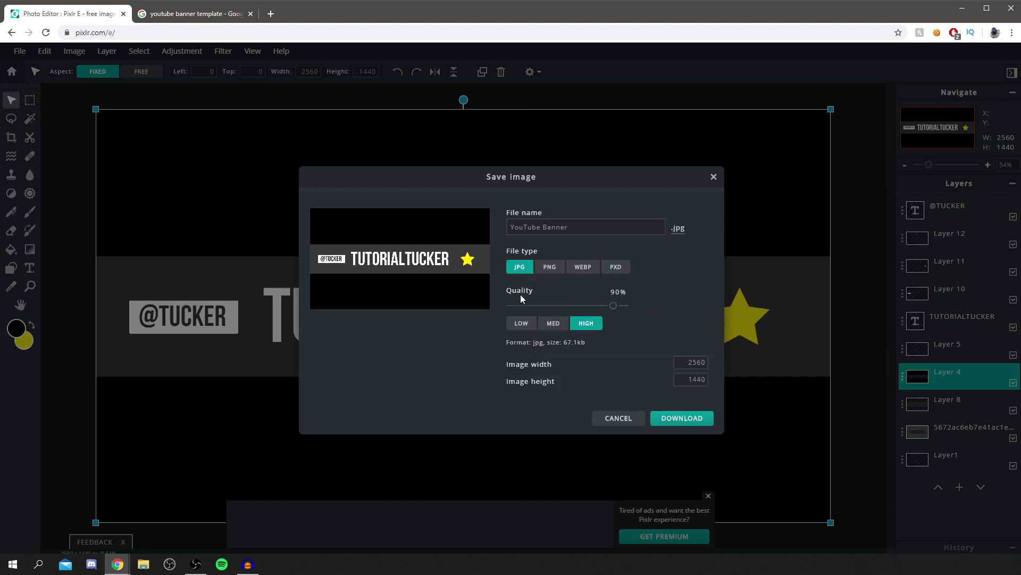
pyautogui.click(550, 267)
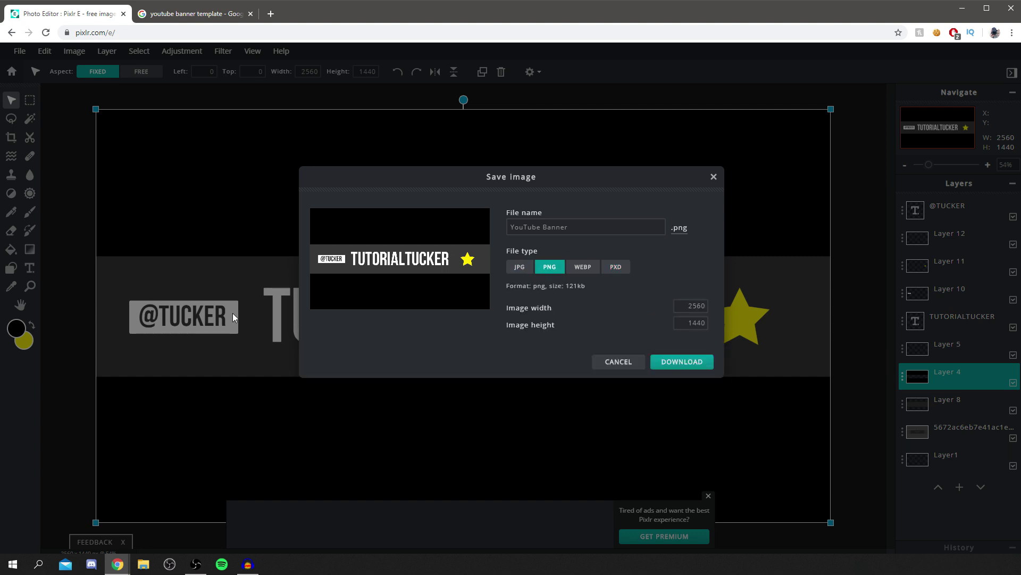
pyautogui.click(525, 268)
pyautogui.moveTo(614, 312); pyautogui.dragTo(699, 300)
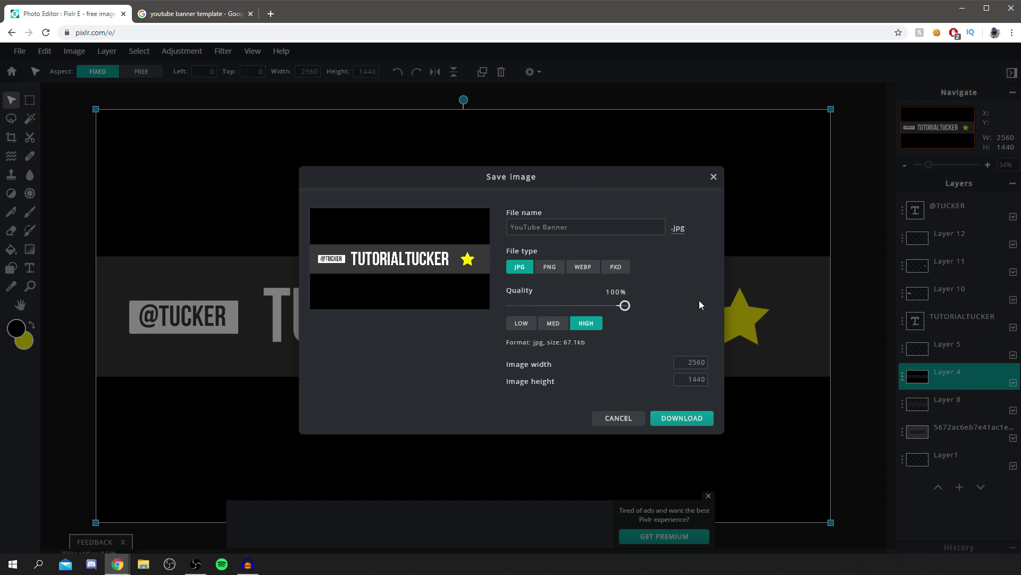
# - Download YouTube Banner.jpg, check it in the Photos viewer, then close the Downloaded dialog
pyautogui.click(673, 419)
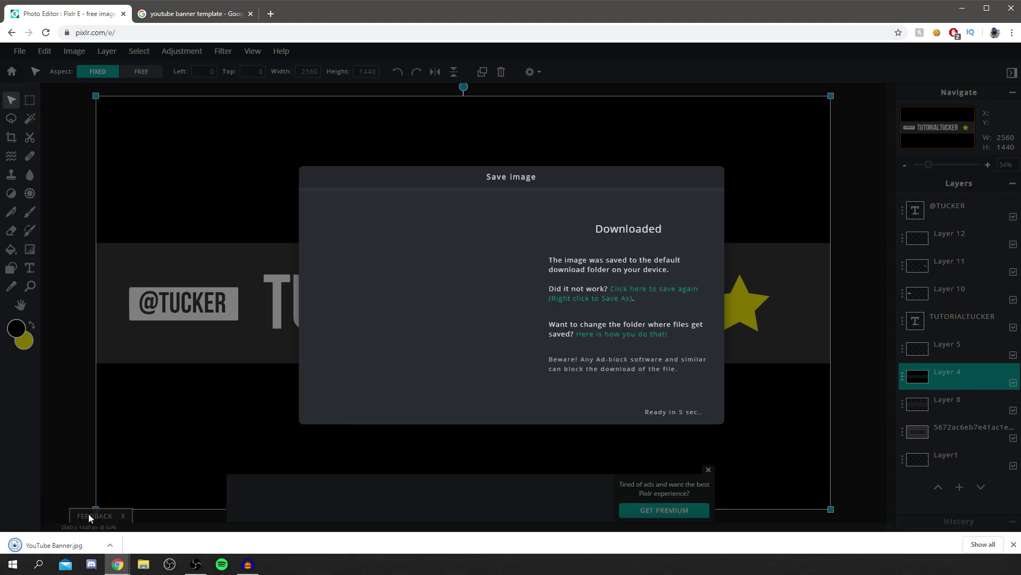
pyautogui.click(53, 545)
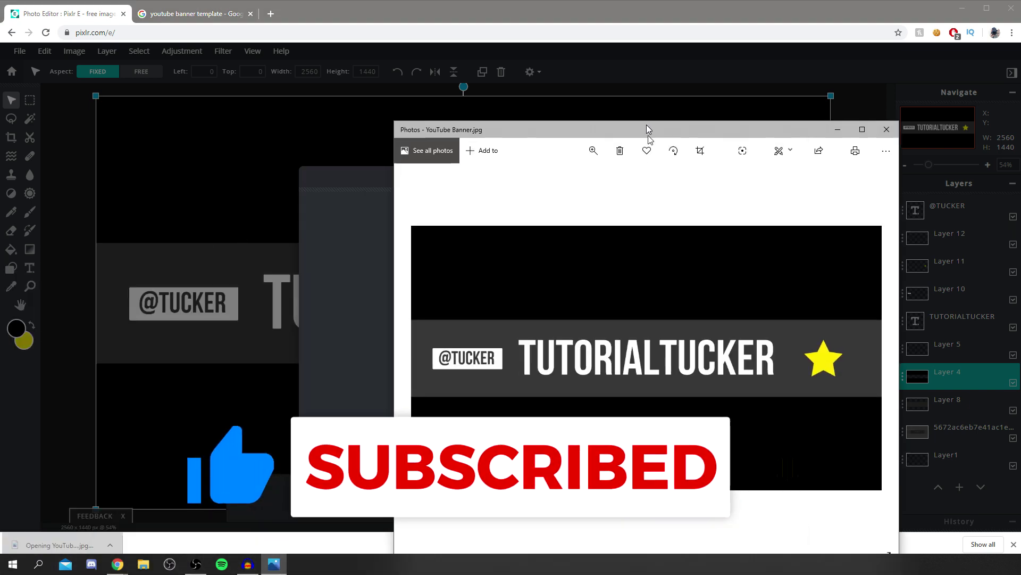
pyautogui.moveTo(646, 124); pyautogui.dragTo(454, 91)
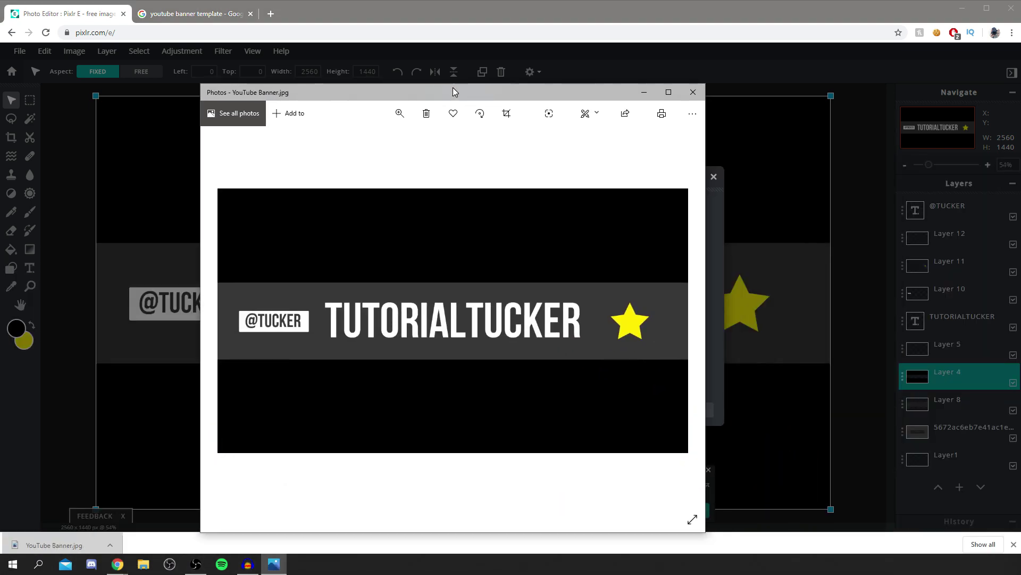
pyautogui.click(694, 92)
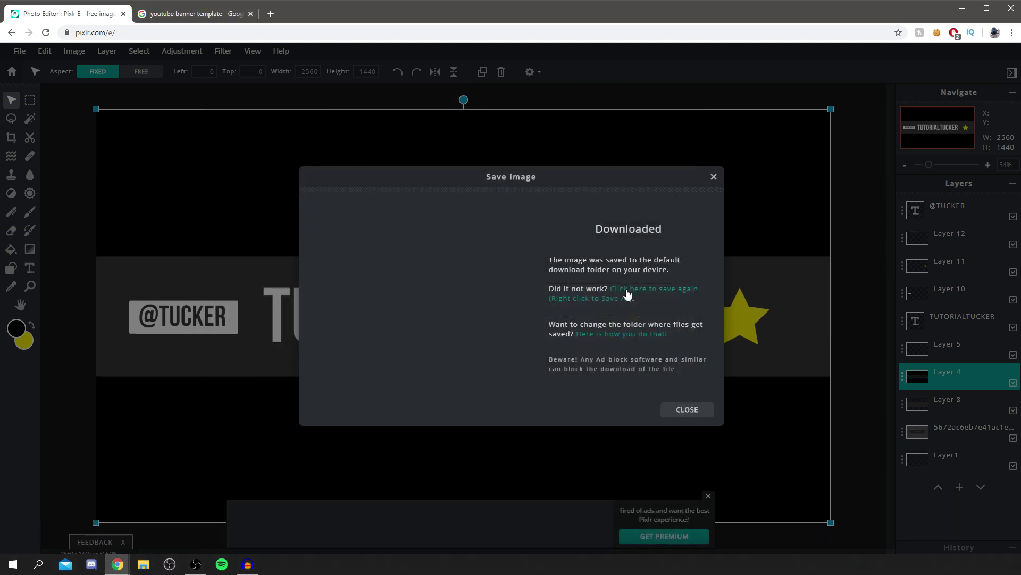
pyautogui.click(695, 418)
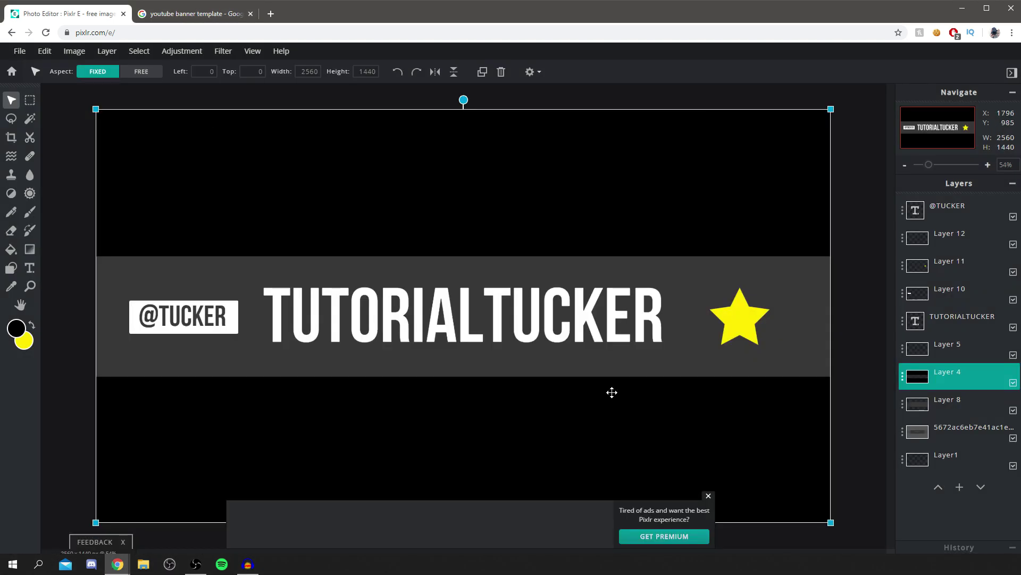